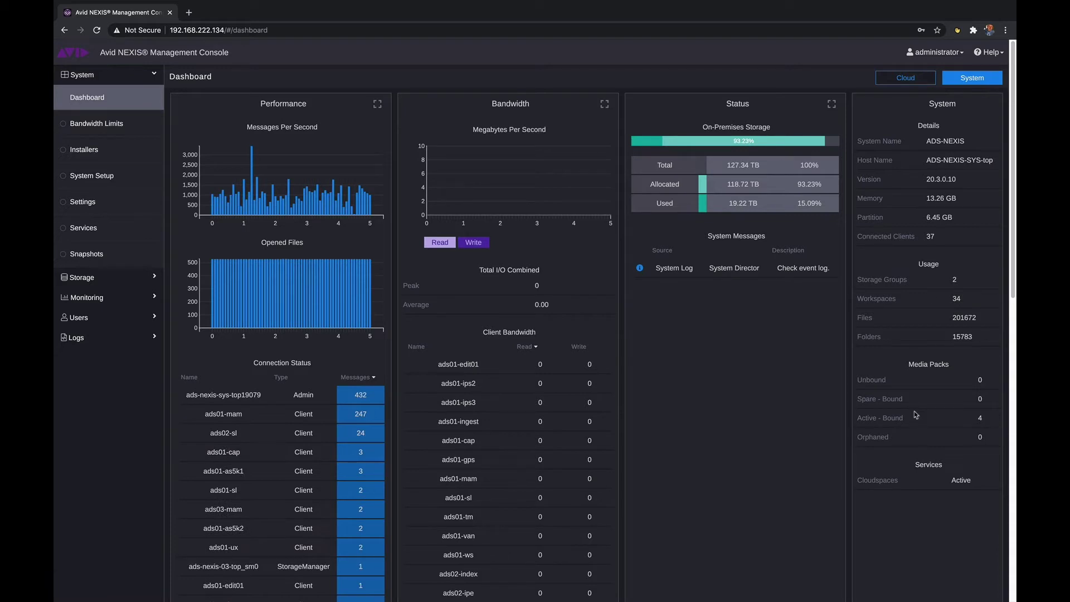
Step: Preview the Performance and Bandwidth panels full width, then switch to the Cloud dashboard (214.75 GB allocated)
click(380, 103)
click(814, 105)
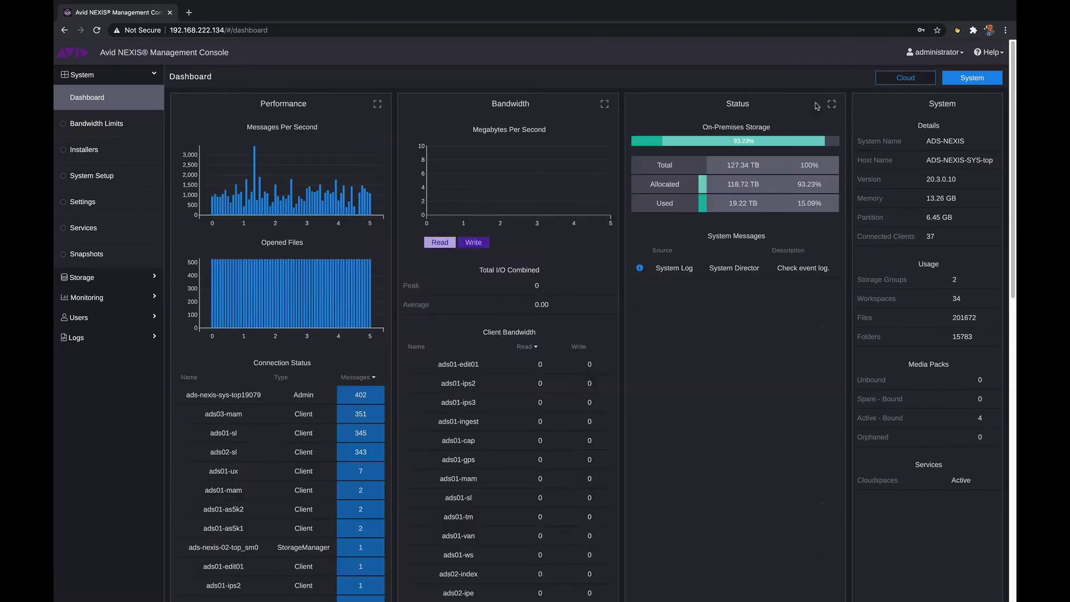
click(604, 104)
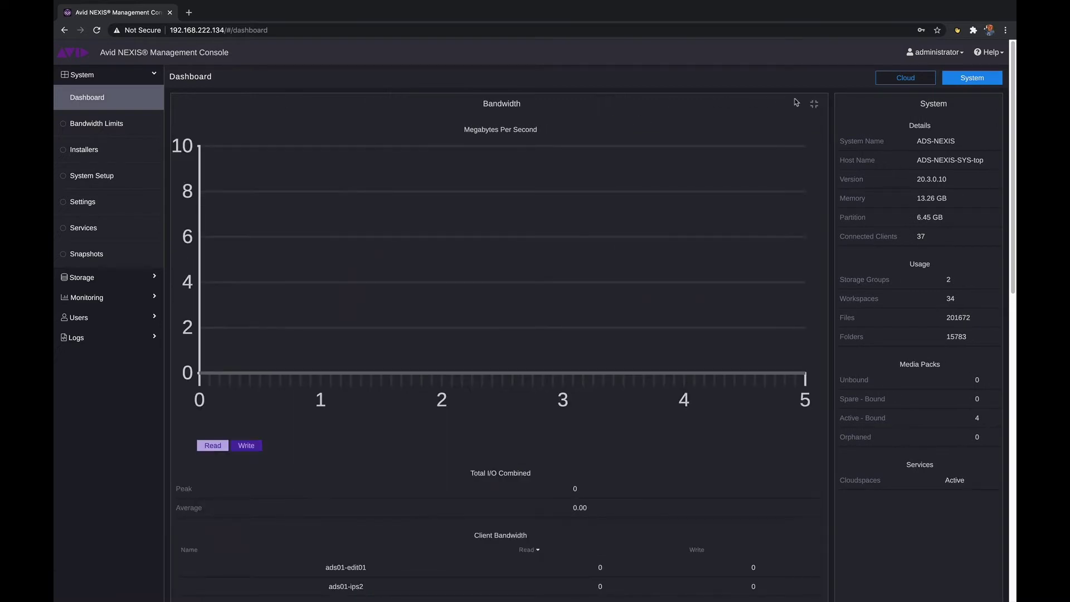
click(814, 104)
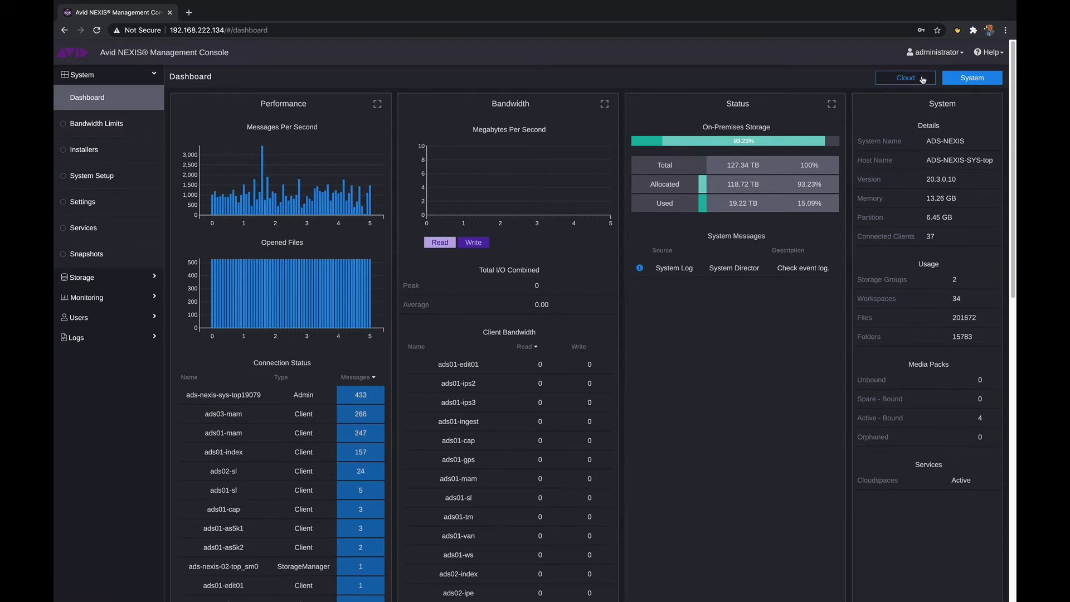
click(923, 79)
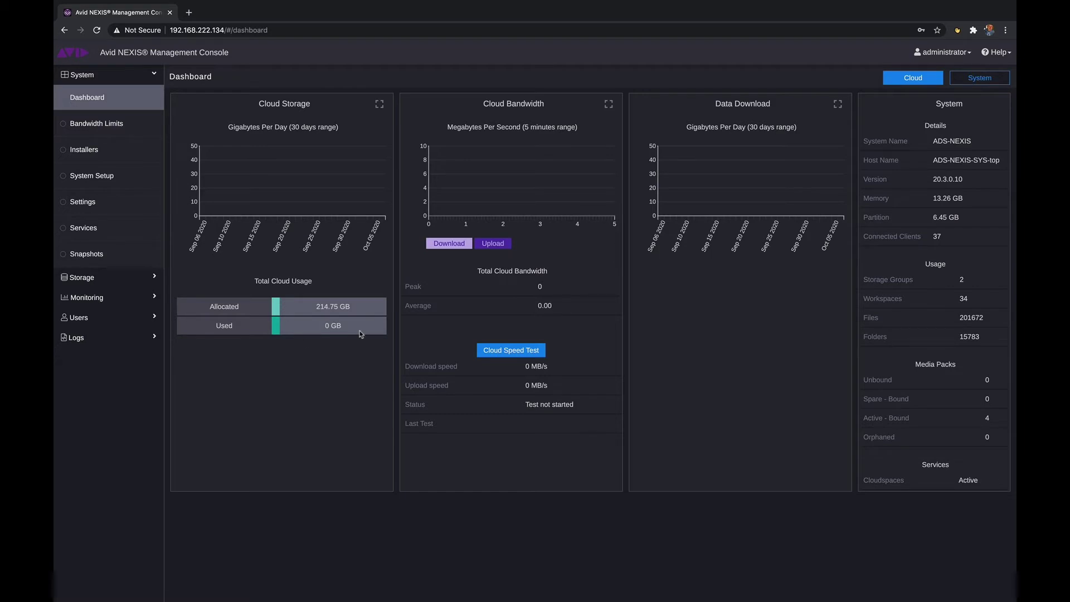
Step: Return to the System dashboard and expand the Storage, Monitoring, Users, Logs and System sidebar sections
click(980, 80)
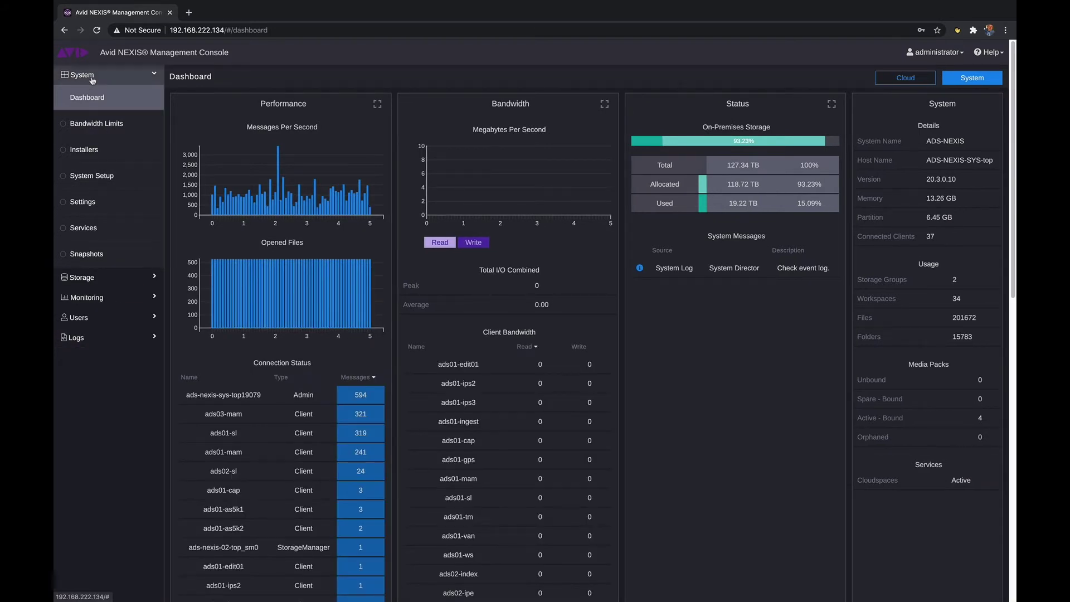
click(106, 282)
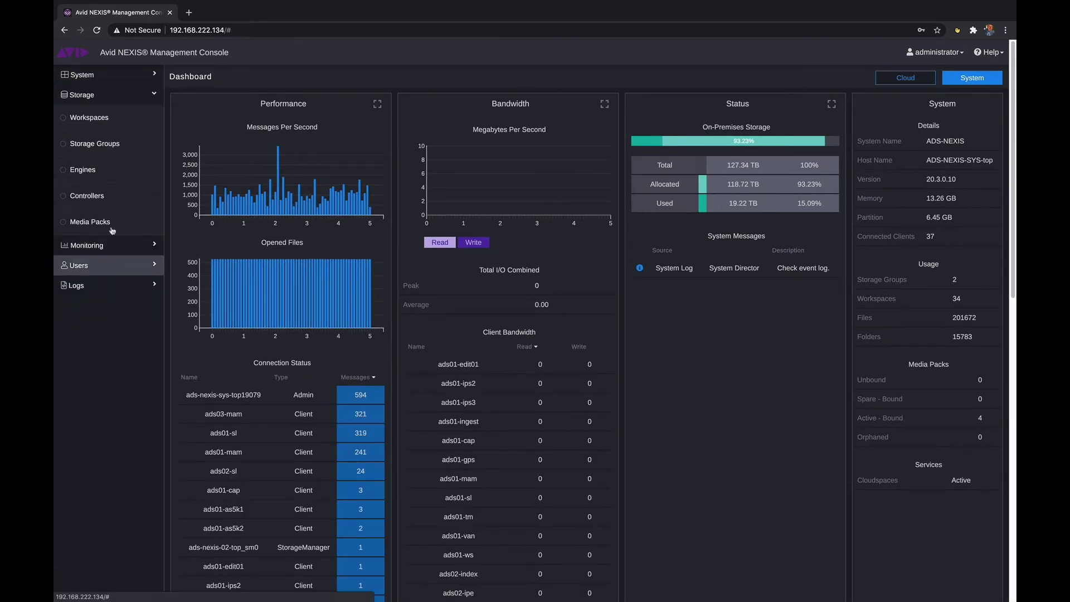
click(106, 242)
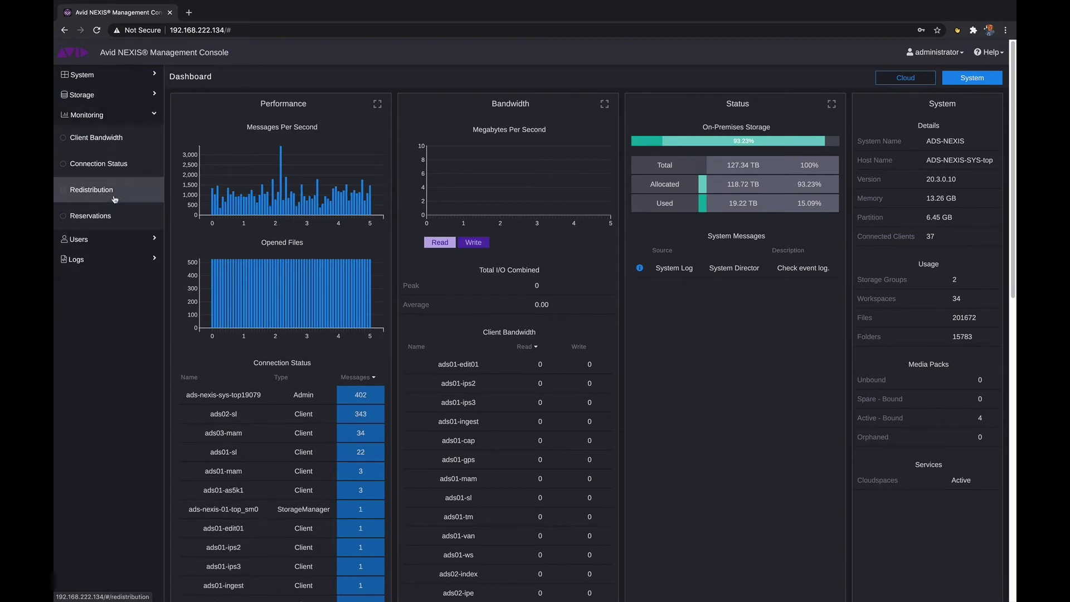
click(105, 241)
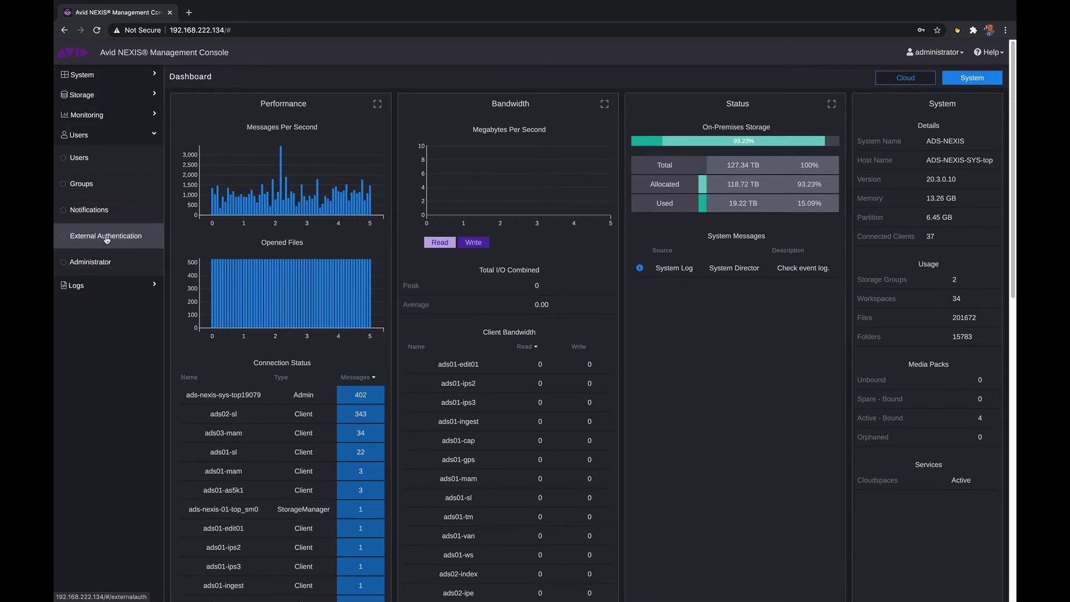
click(110, 287)
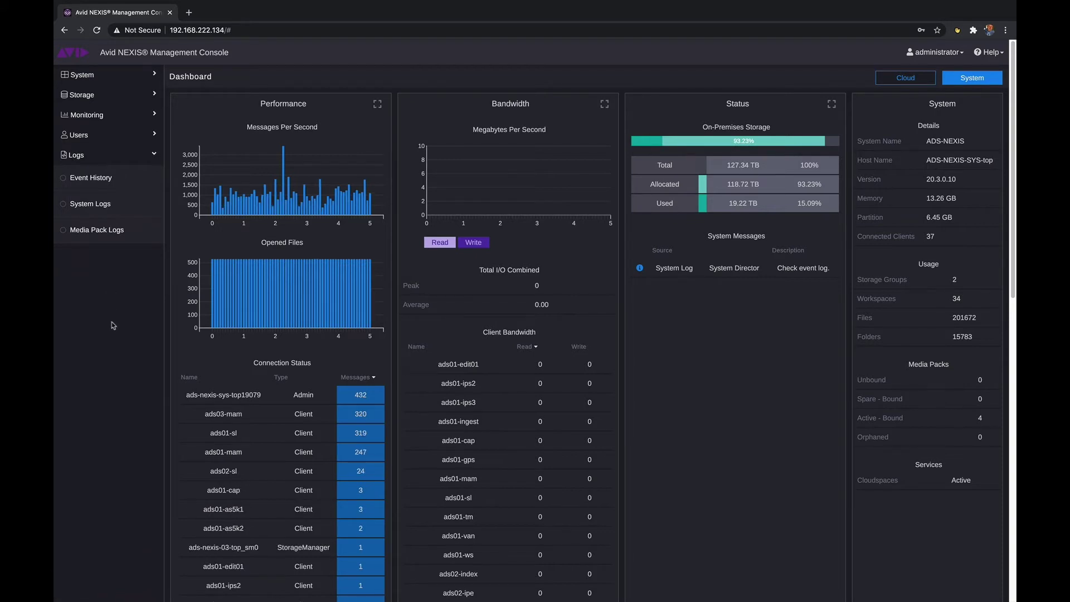
click(133, 82)
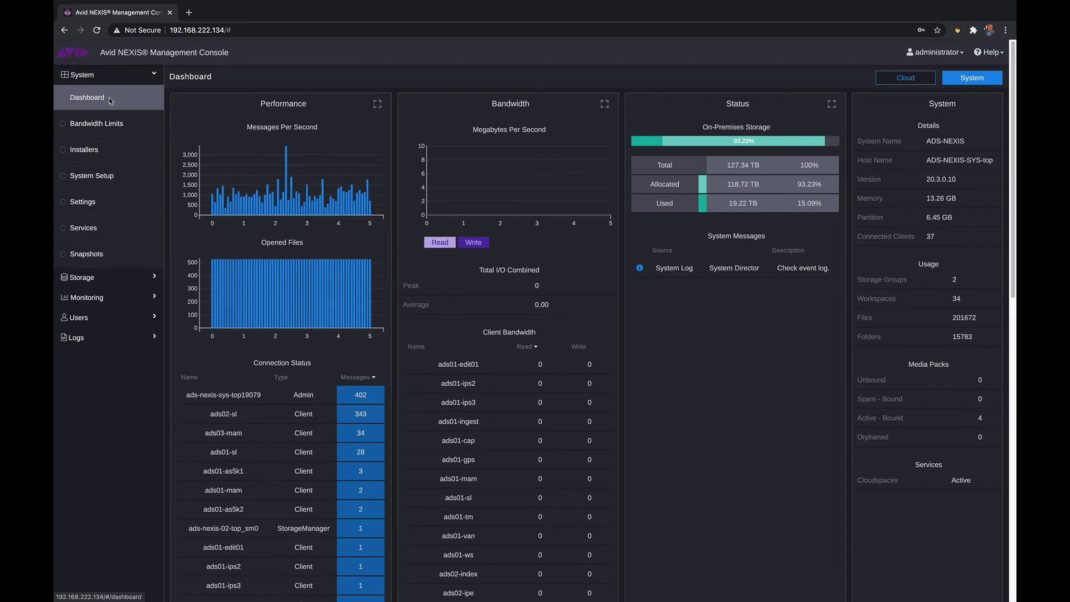
Step: View the per-client Bandwidth Limits page, then open the Installers download page
click(123, 128)
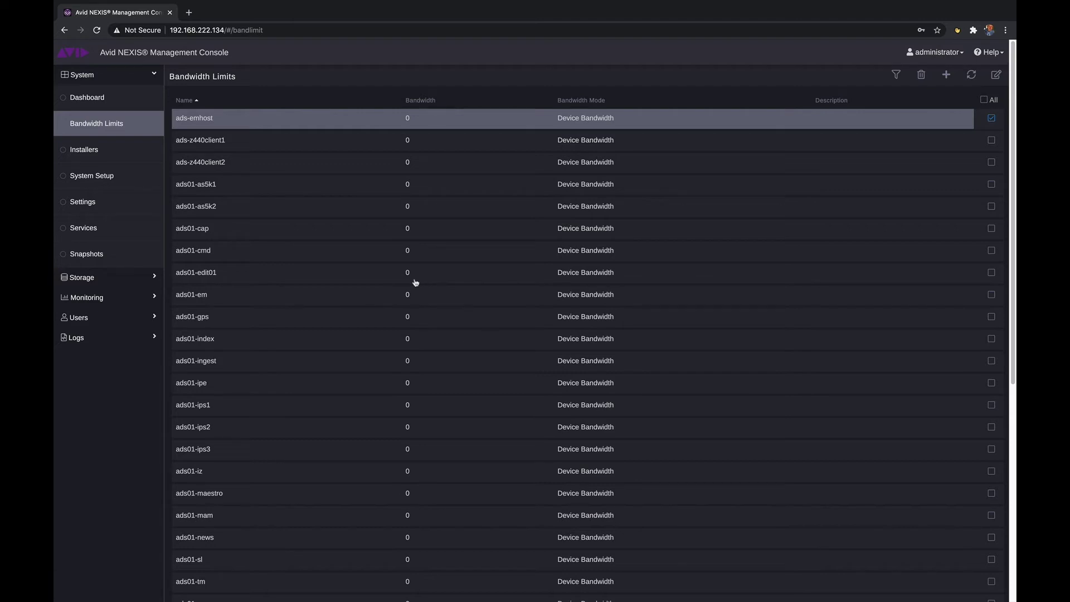
click(124, 152)
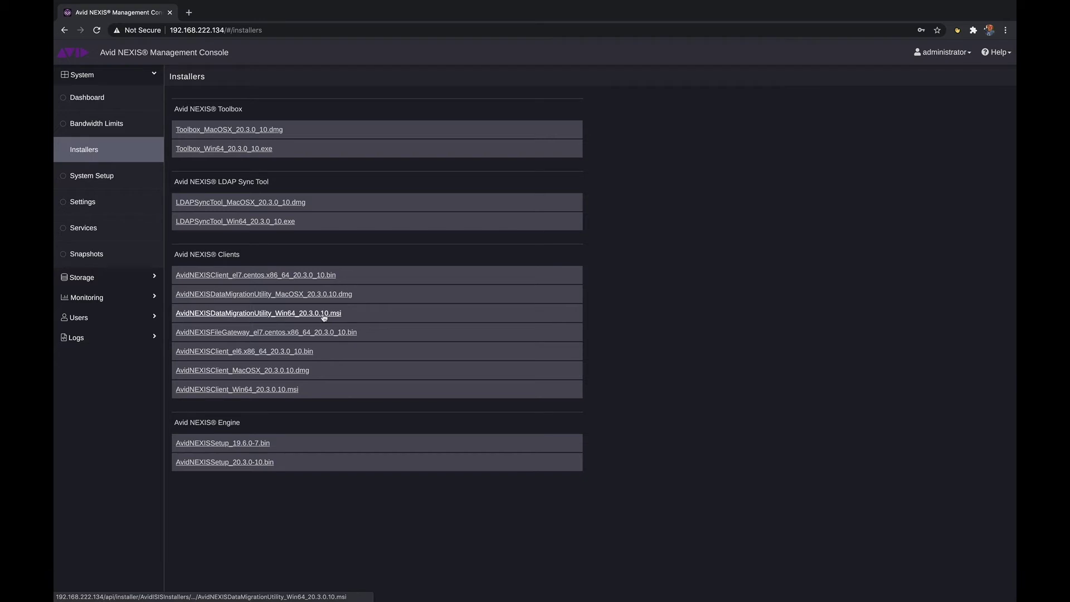
Step: Open System Setup to list the four engines and ADS-NEXIS-01's system, director and DNS settings
click(118, 175)
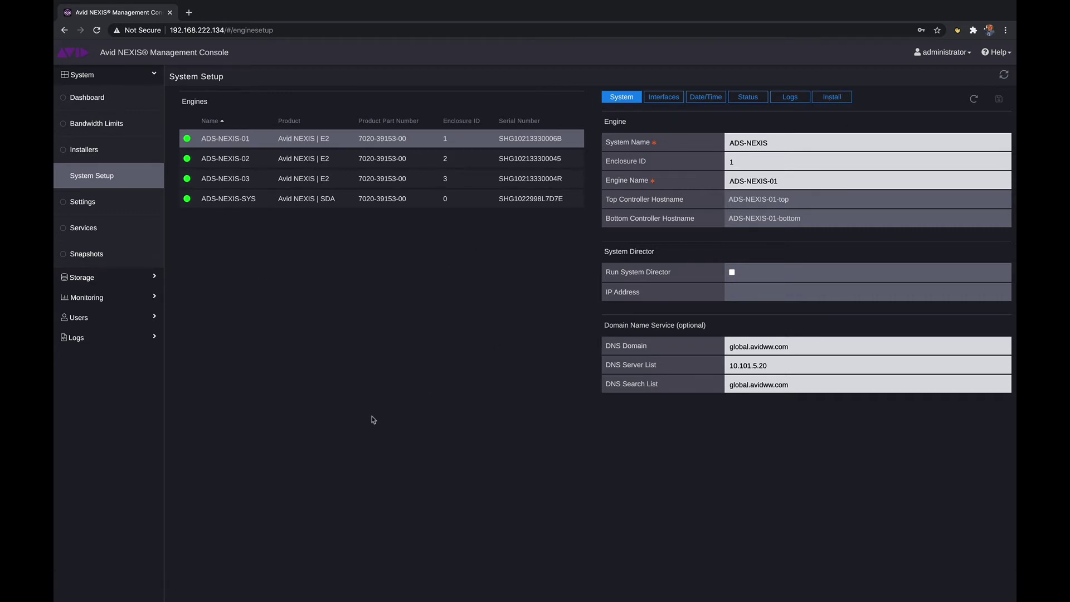
Step: Expand Storage in the sidebar and open the Media Packs page showing four bound packs
click(112, 280)
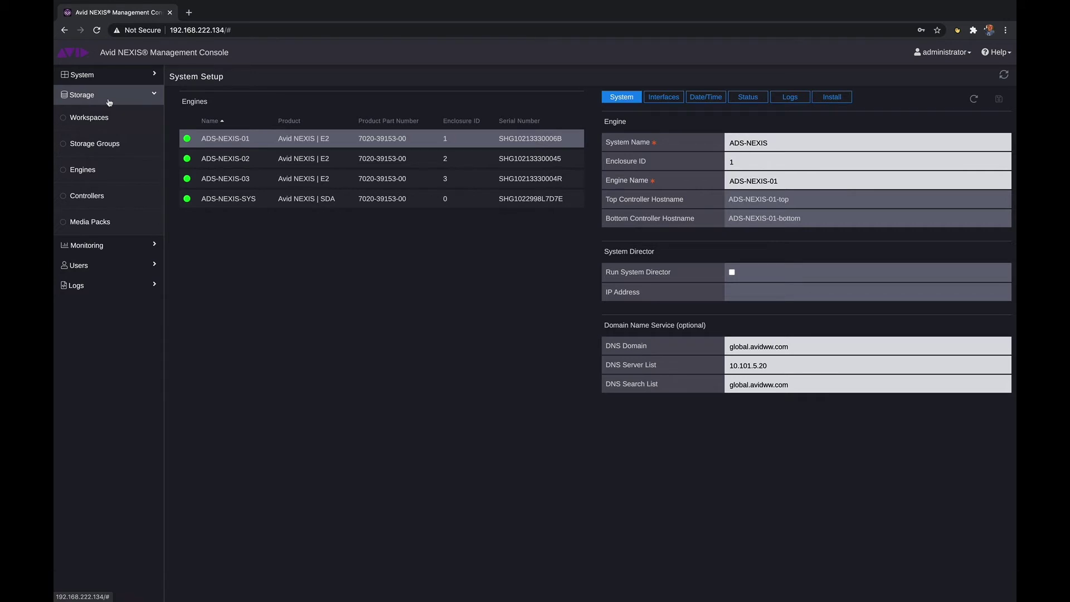
click(123, 224)
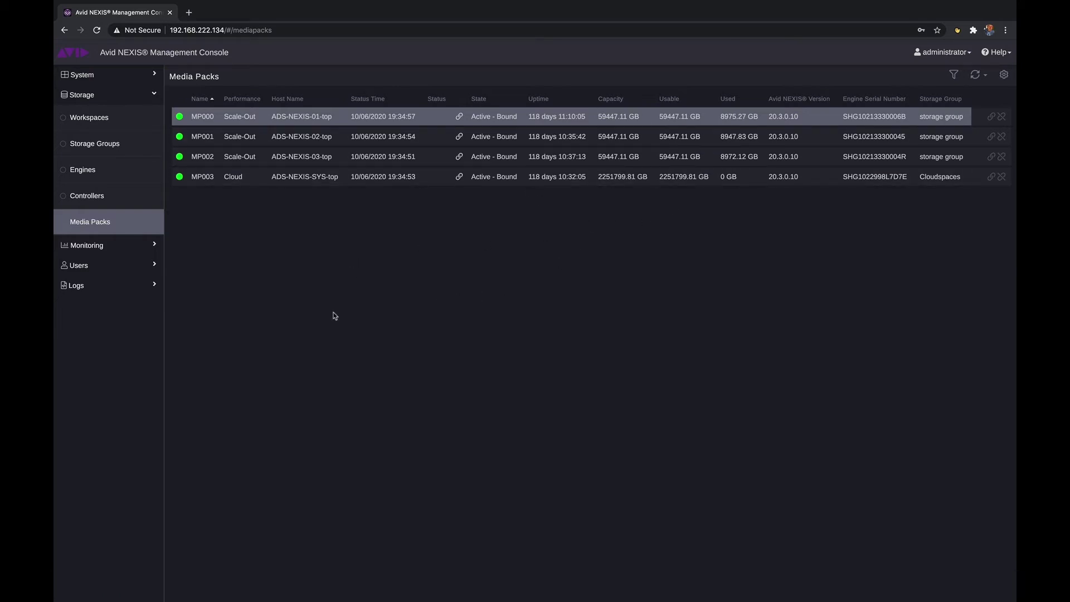
Step: View the Controllers page, then open the Workspaces list of all 34 workspaces
click(120, 199)
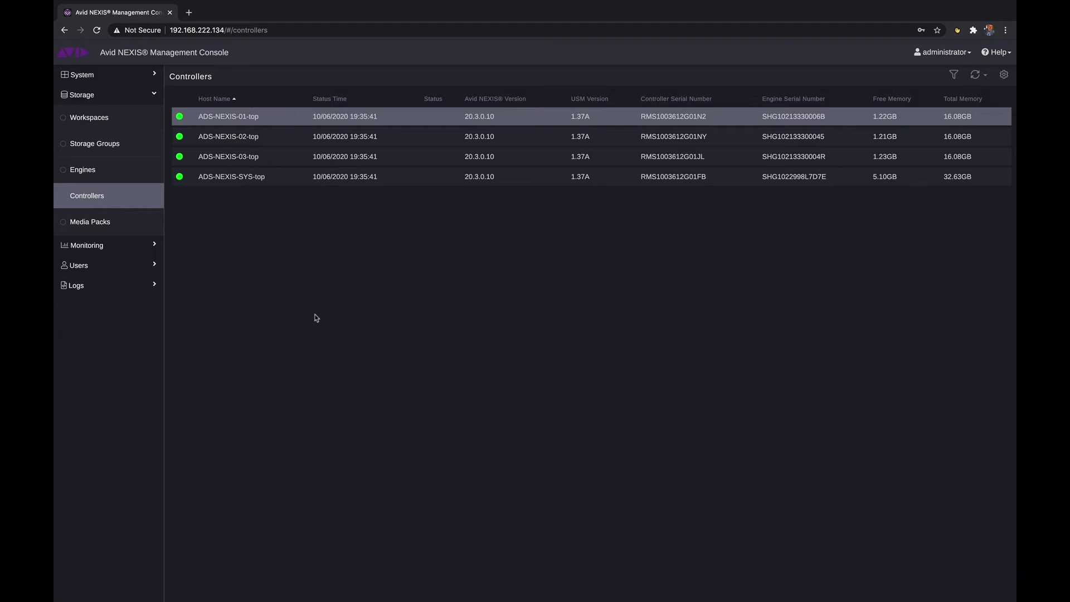
click(116, 118)
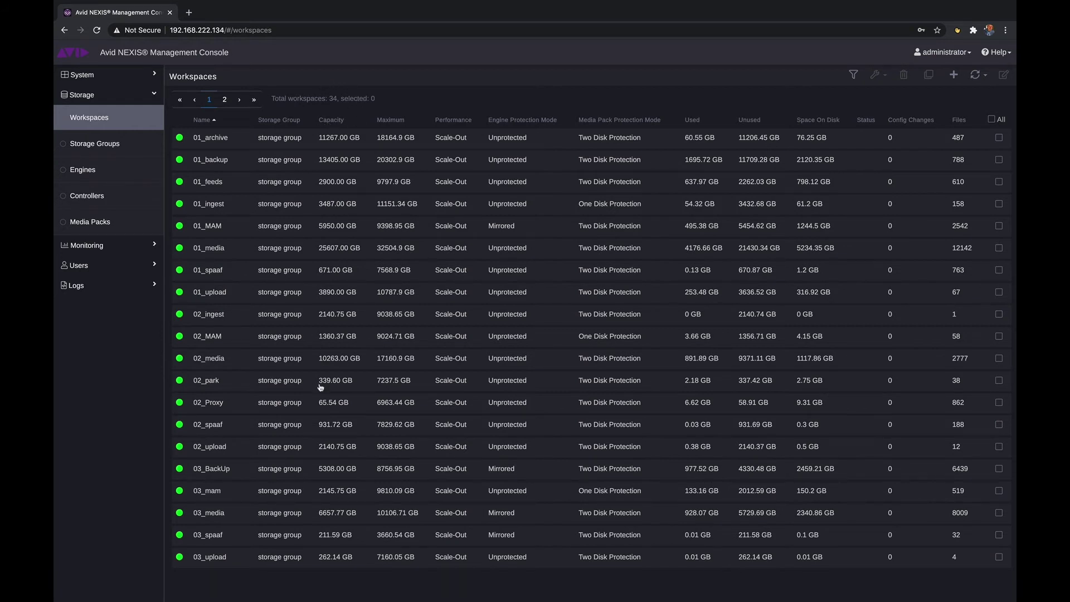
Step: Go to the second page of workspaces and open EM_Media's details (5367 GB, Two Disk Protection)
click(224, 100)
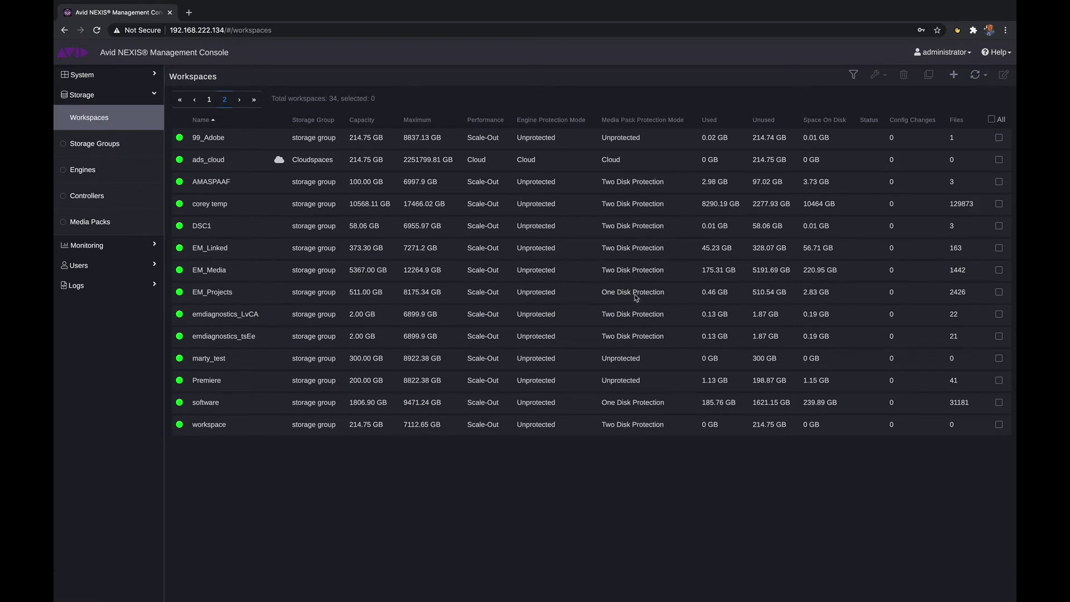
click(213, 271)
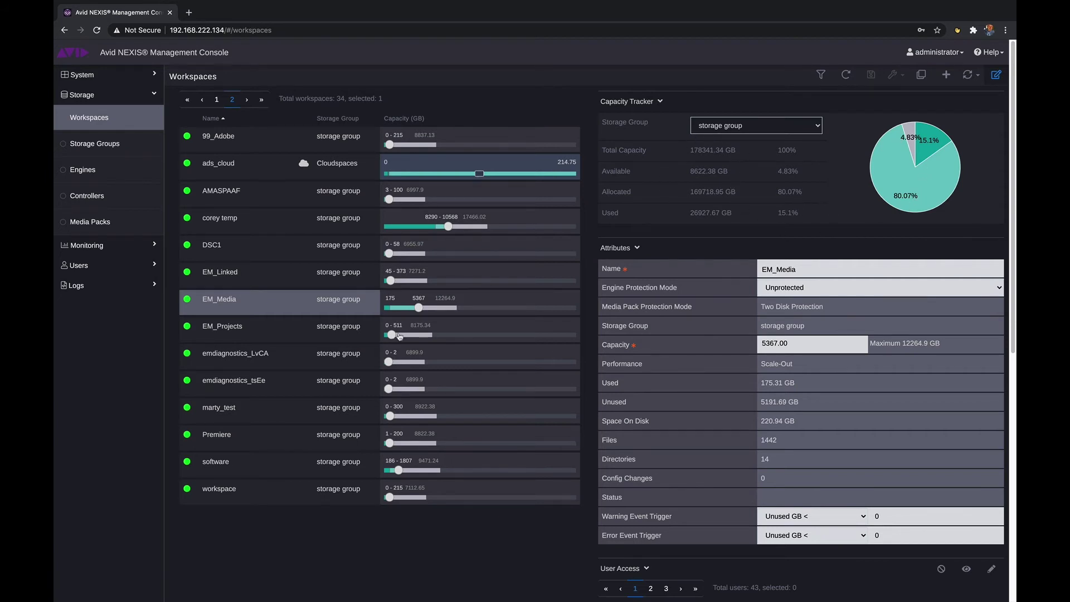
drag(1013, 174, 1014, 419)
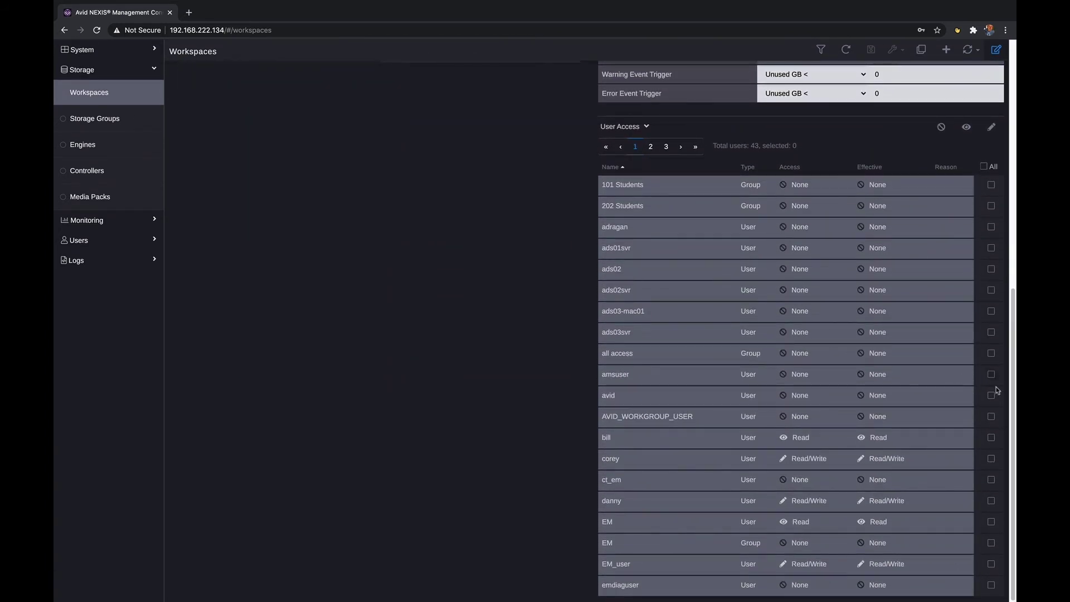
scroll(458, 292, up, 8)
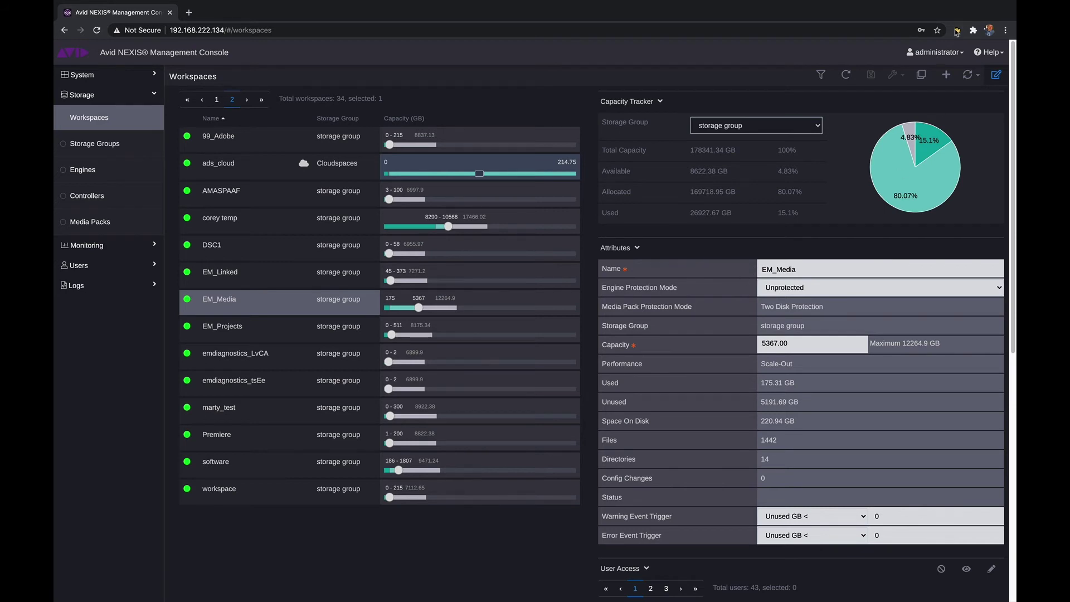
Step: Add a new workspace named Media2, keeping Unprotected engine and Two Disk media pack protection
click(946, 78)
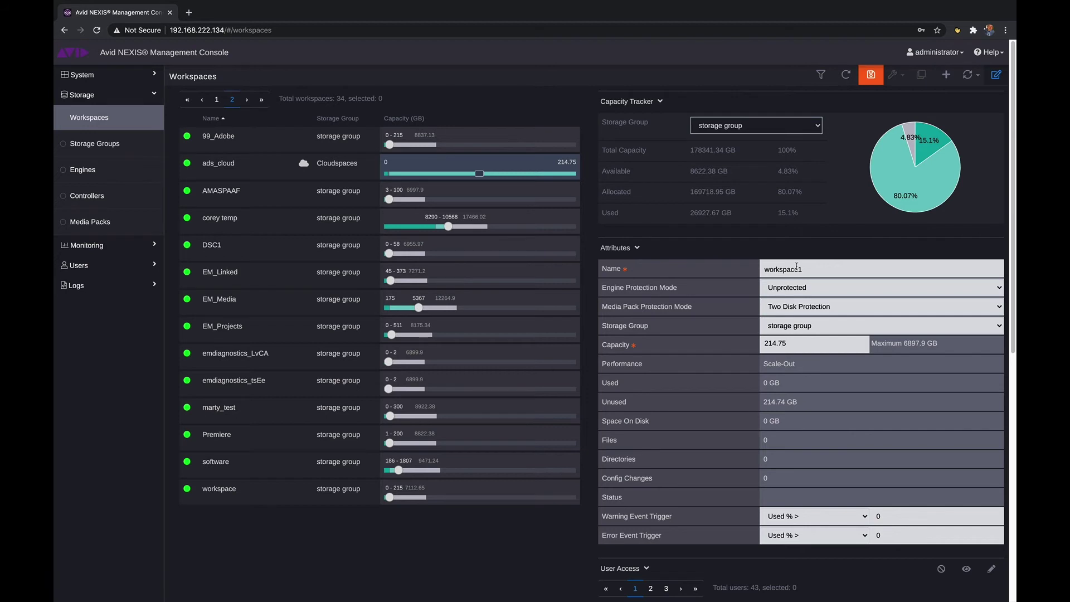
double_click(827, 270)
text(Media2)
click(821, 284)
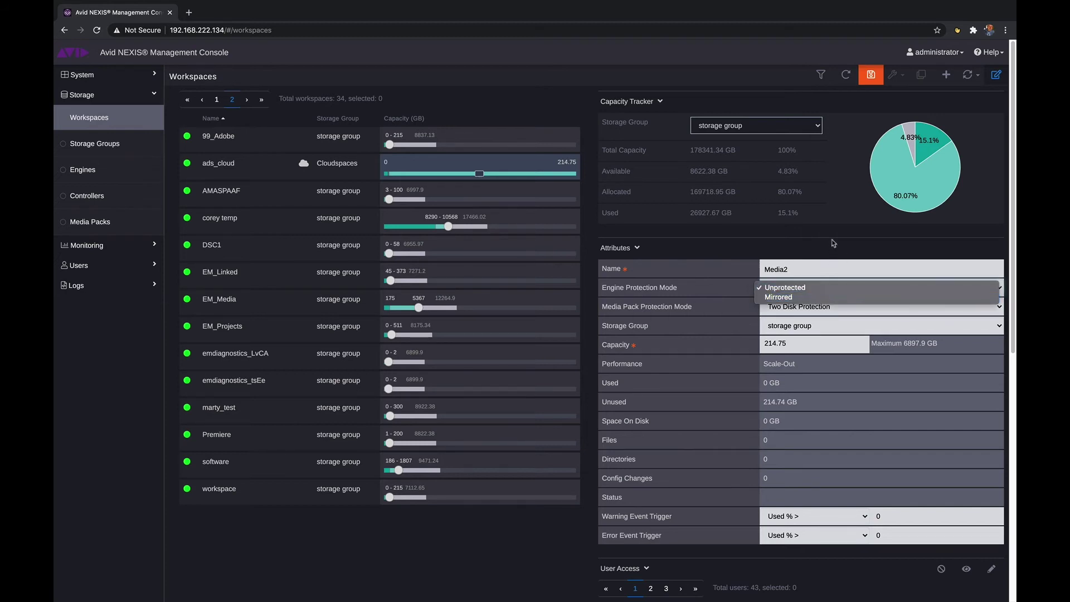
click(834, 240)
click(817, 308)
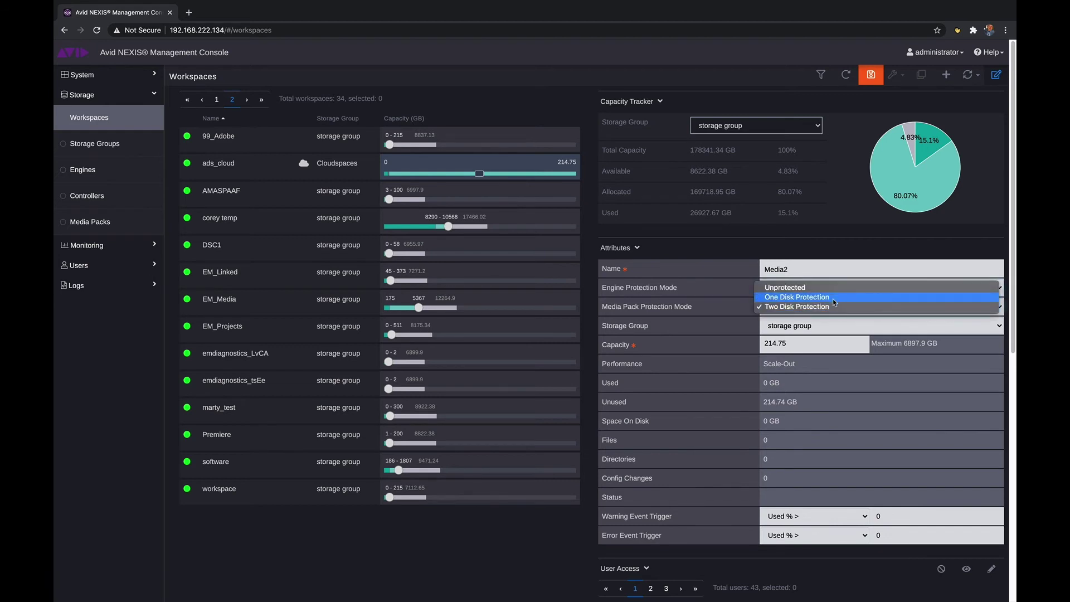
click(837, 237)
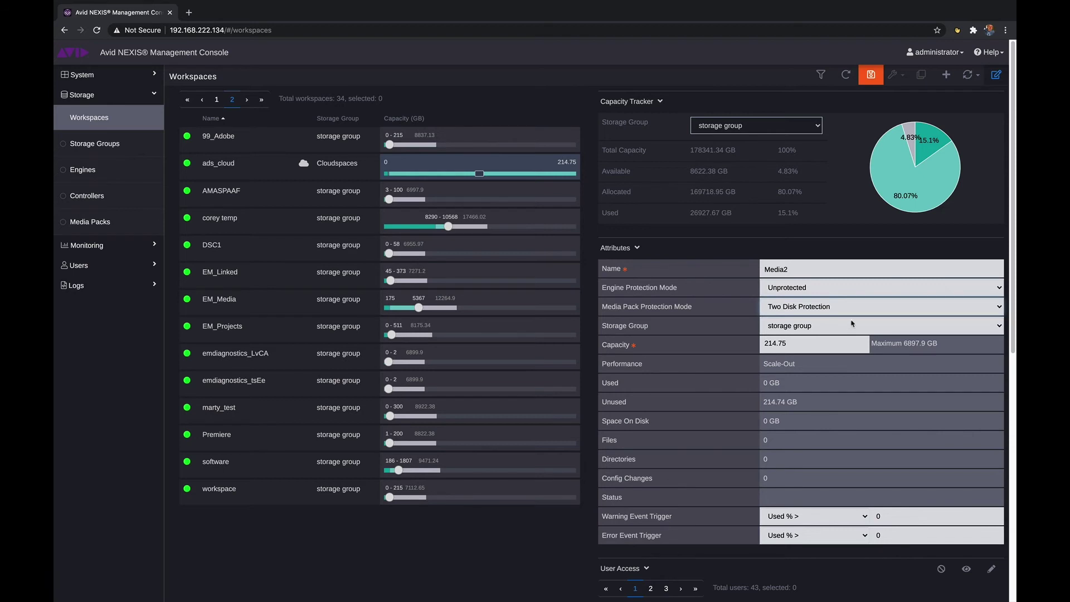
Step: Set Media2's capacity to 100 GB with a warning trigger at 10 percent used
double_click(822, 338)
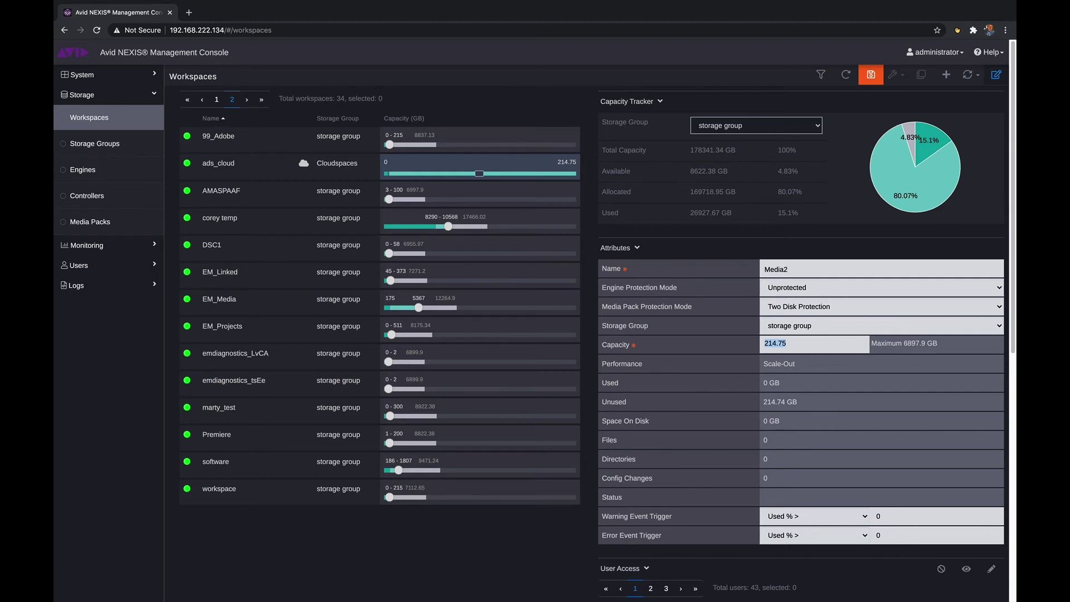
text(10)
click(805, 524)
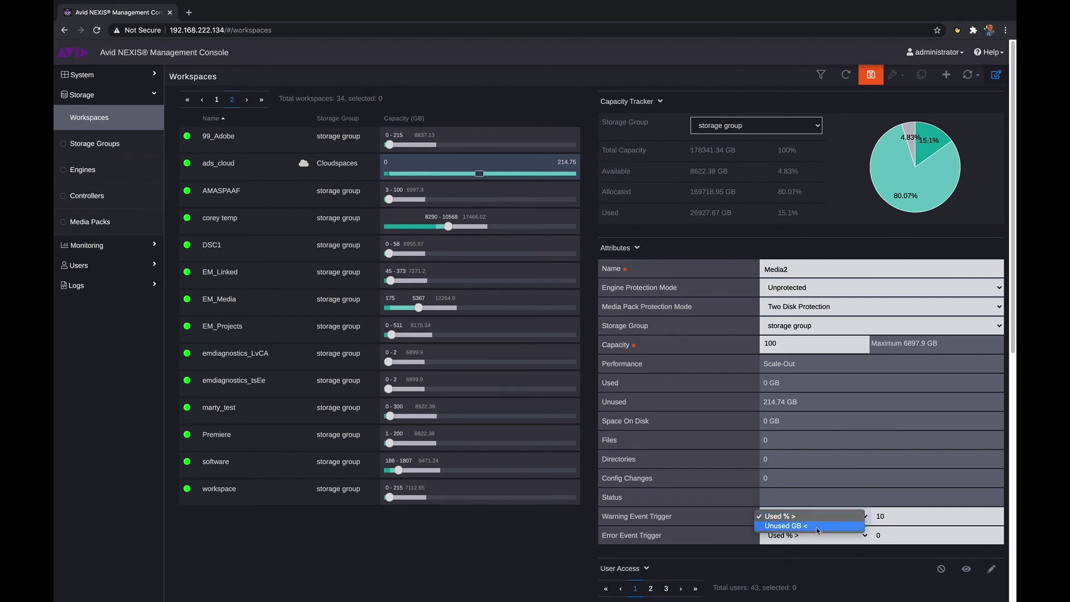
click(808, 495)
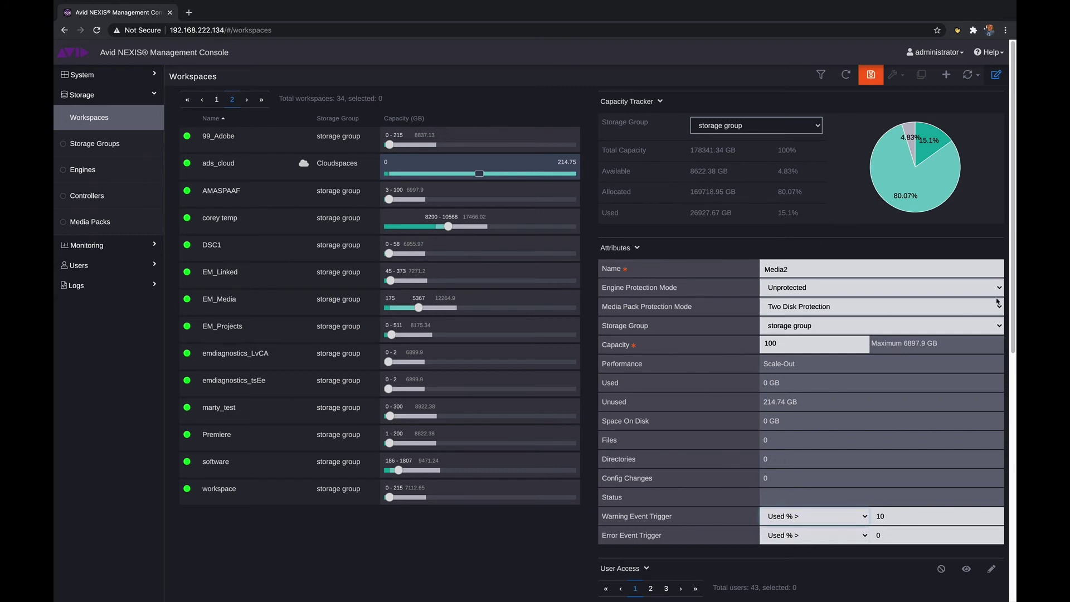
Step: Grant one user from the second users page Read/Write access to Media2 and save
drag(1013, 281, 1013, 552)
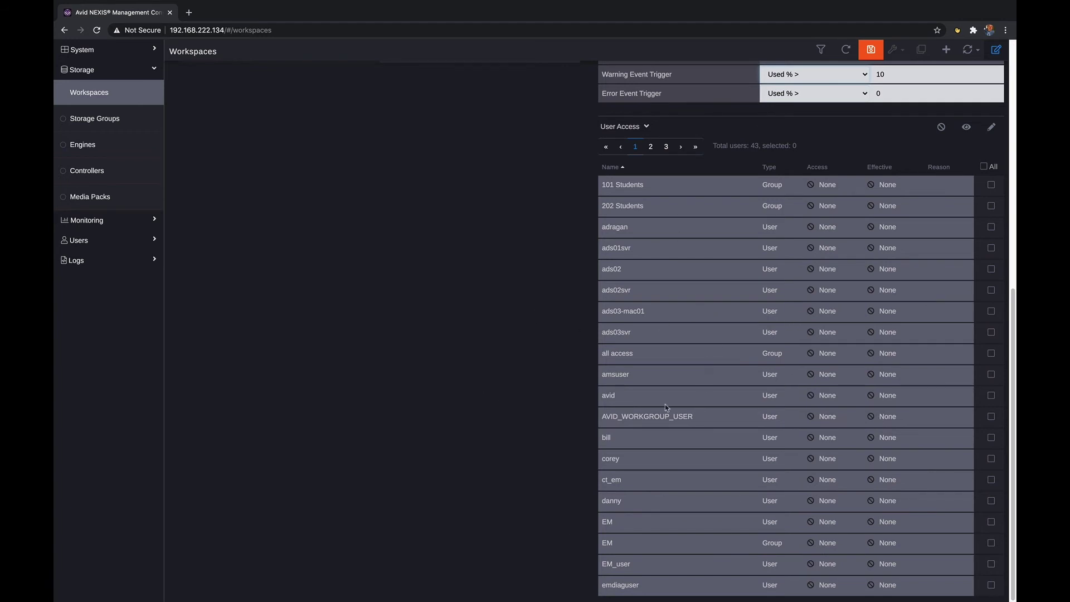
click(650, 147)
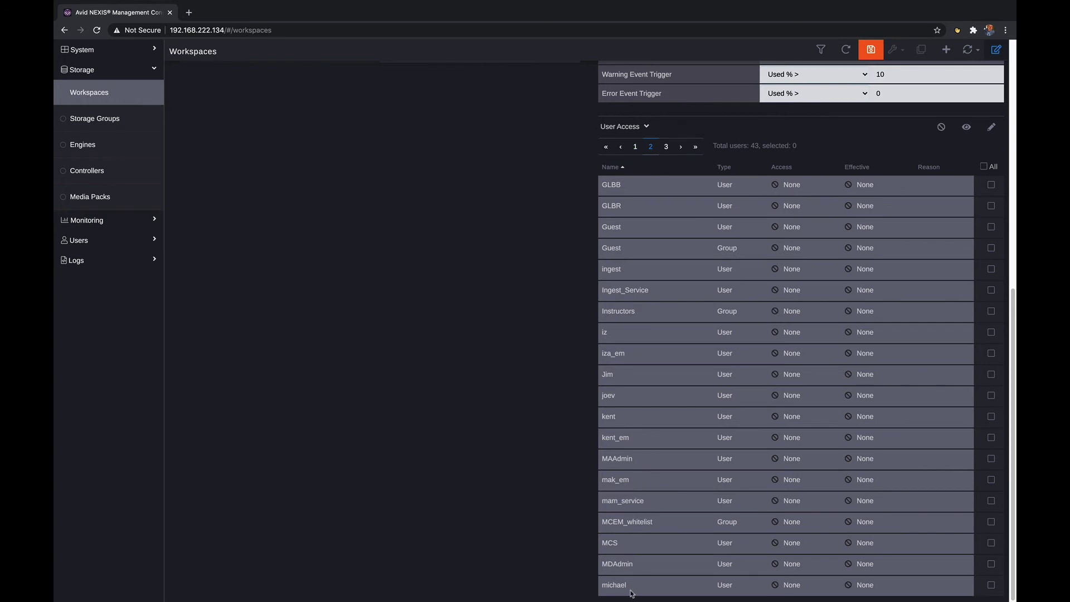
click(991, 584)
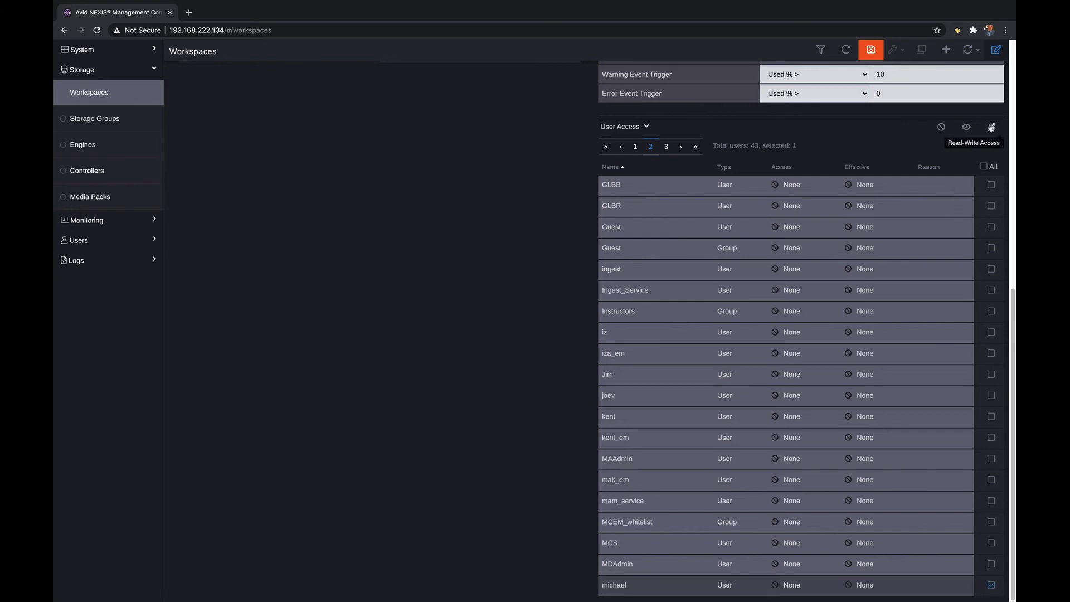
click(990, 127)
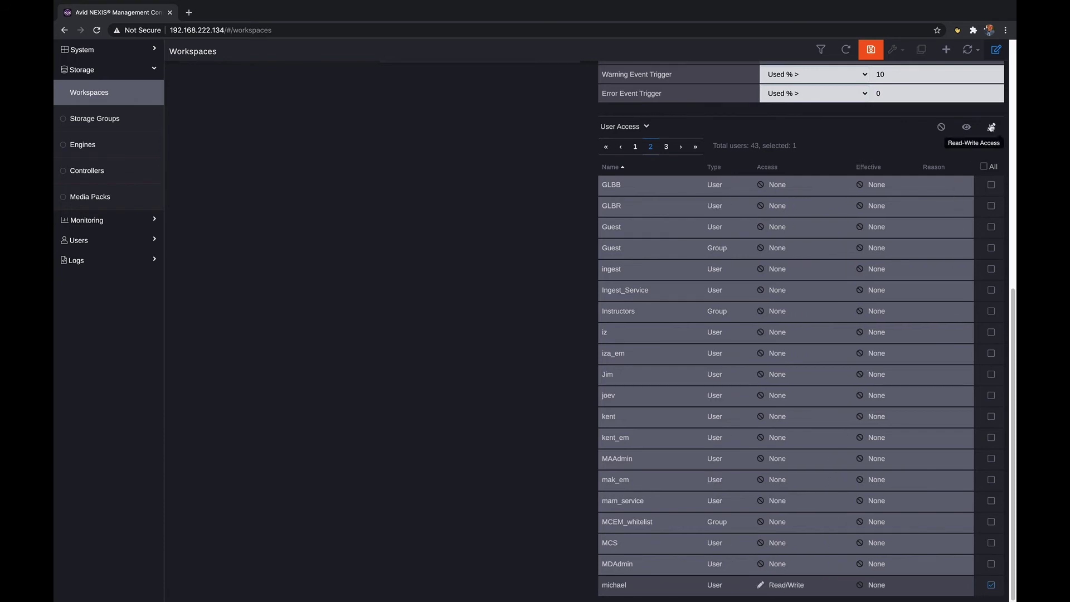
click(871, 49)
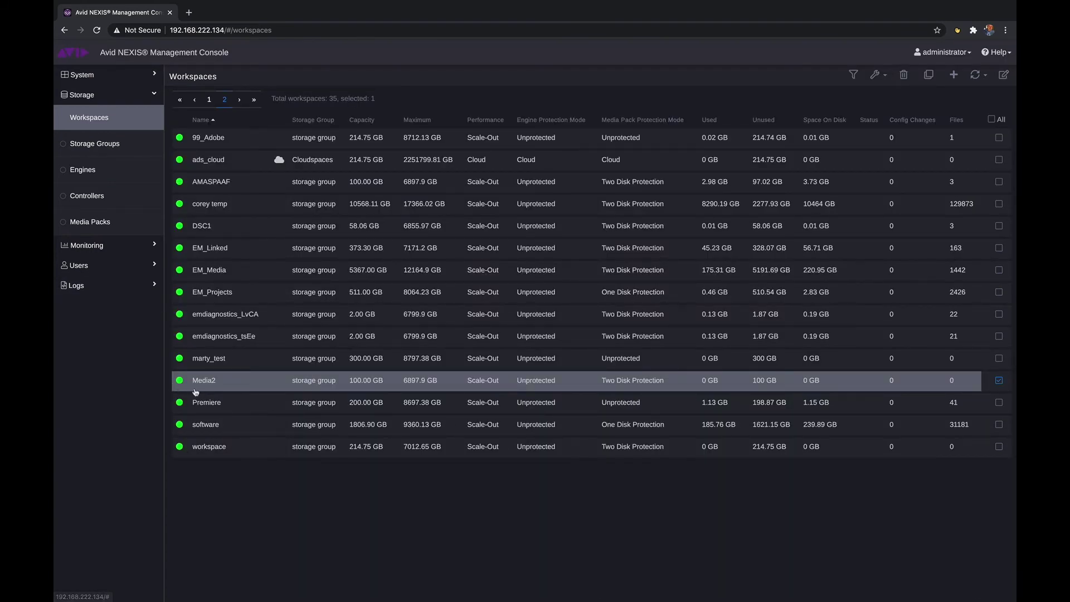
Step: Raise Media2's capacity slider to 2593 GB, bringing storage group allocation to 81.88%
double_click(257, 387)
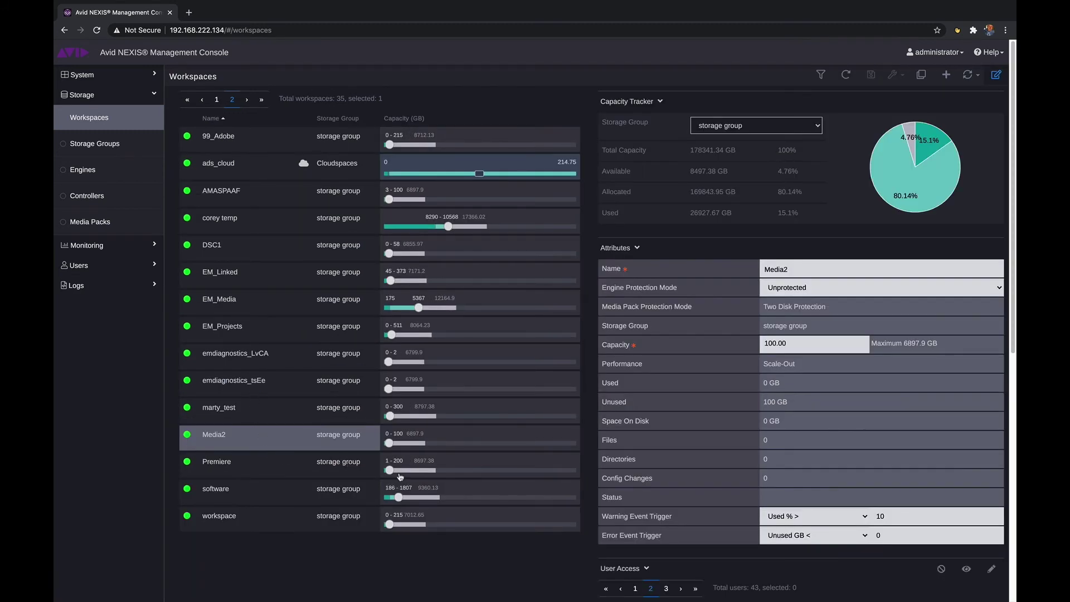
drag(387, 446, 405, 447)
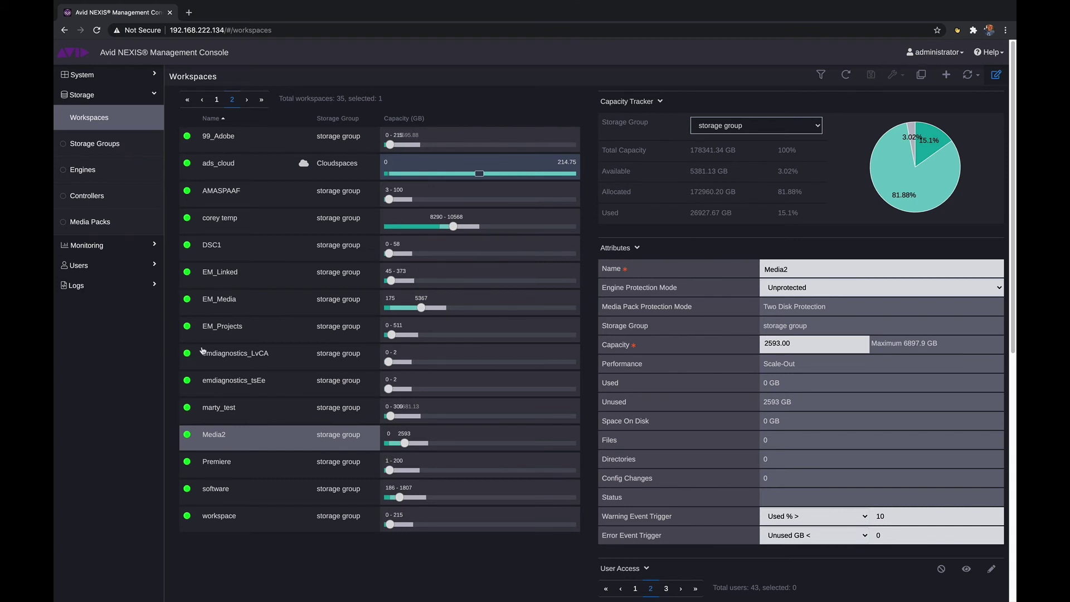
click(117, 267)
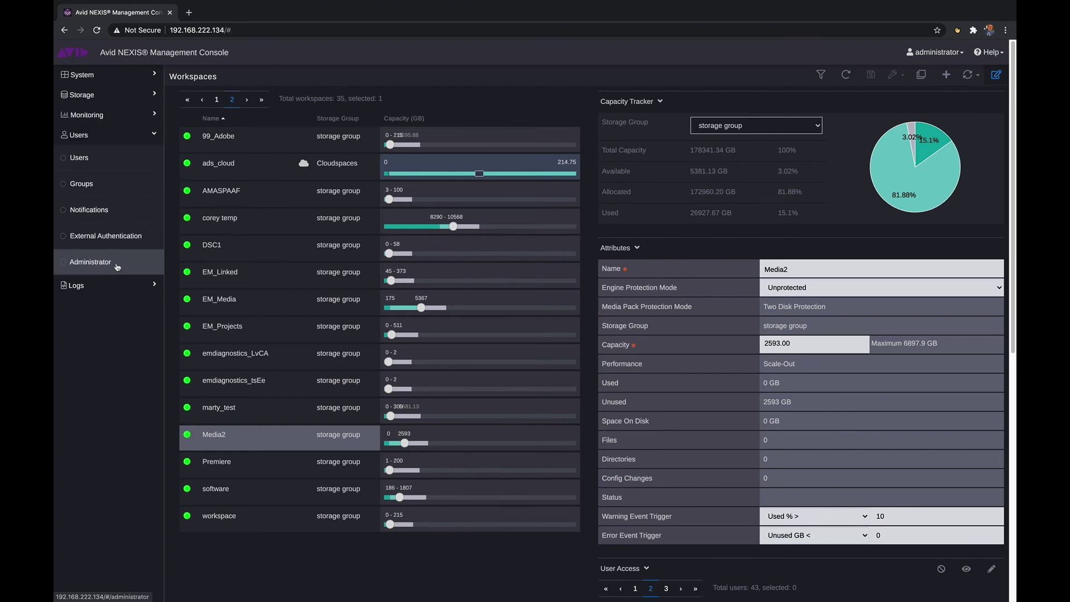
Step: Start a new user on the Users page, replacing the default user1 name with the user's name
click(104, 154)
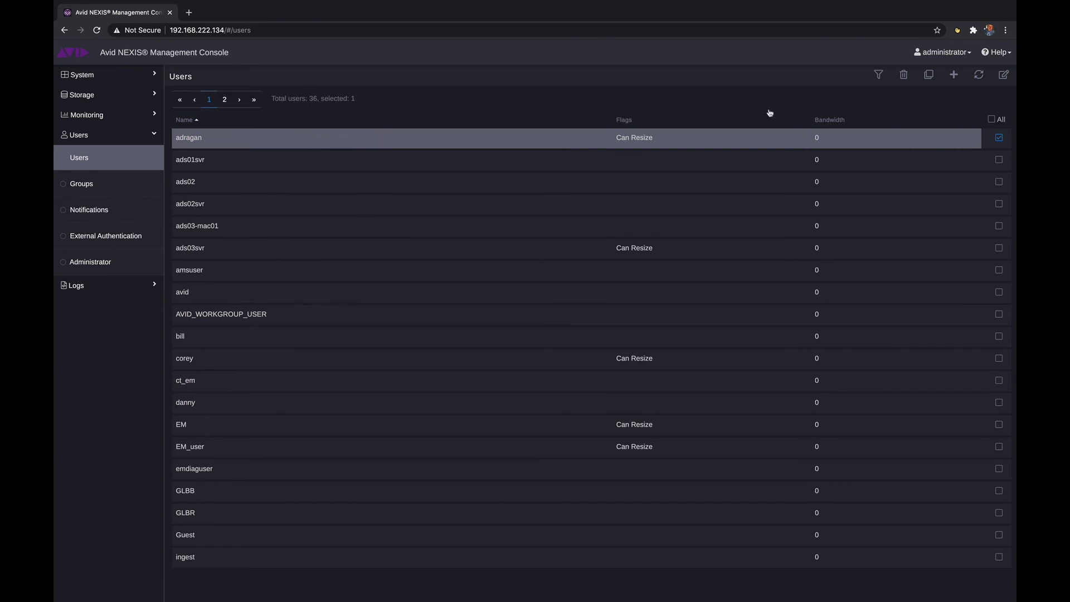
click(953, 74)
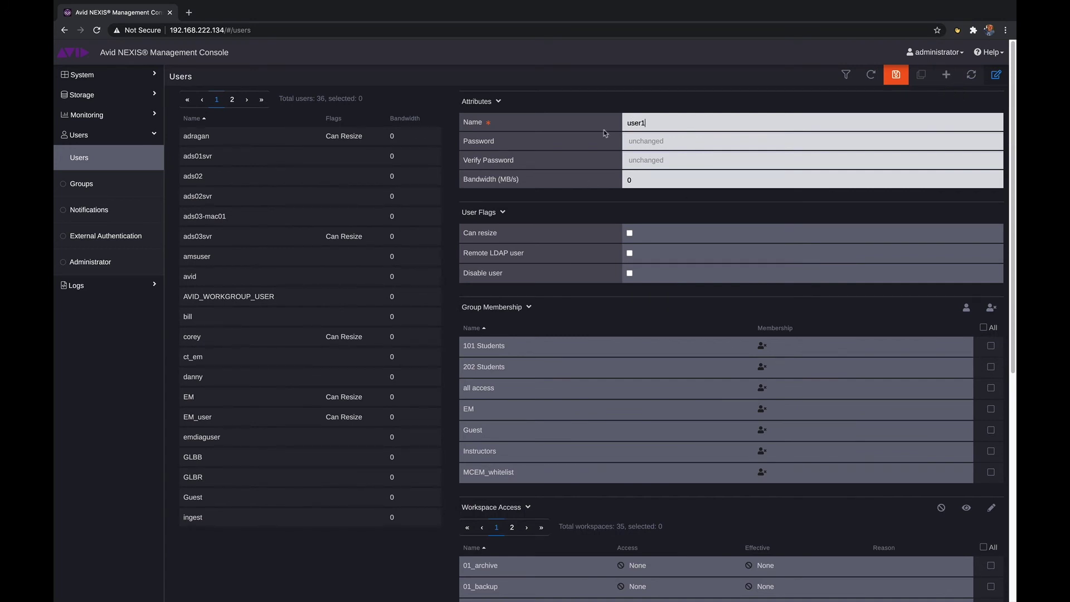
key(ctrl+a)
text(Henry)
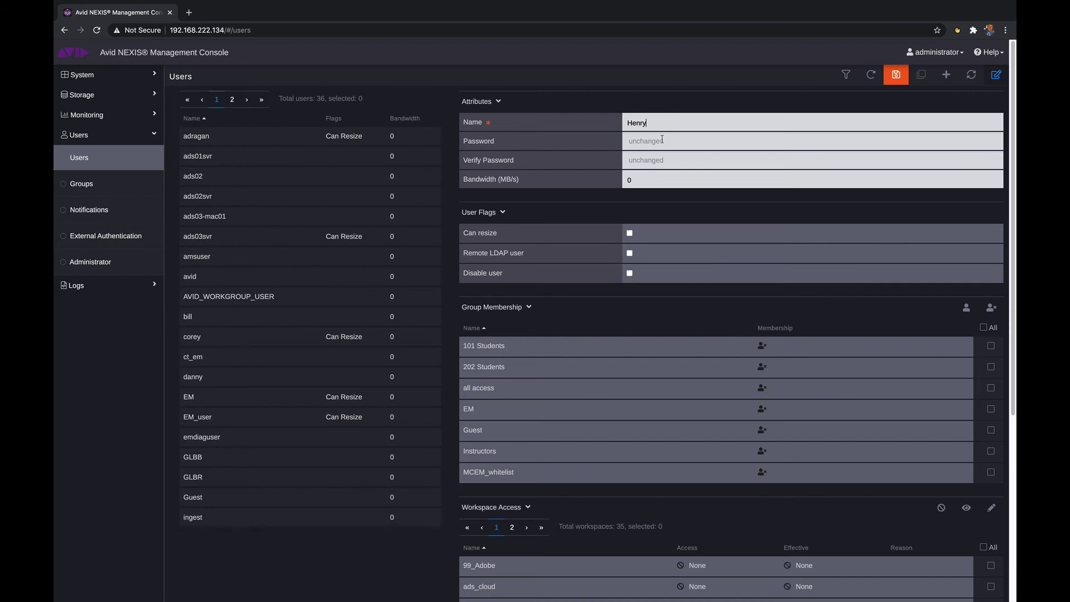
Step: Enter and verify the new user's password and enable Can resize
click(745, 143)
text(a)
click(749, 159)
text(a)
click(630, 233)
Step: Select Media2, EM_Projects, EM_Media, EM_Linked and Premiere under Workspace Access
scroll(1013, 405, down, 1)
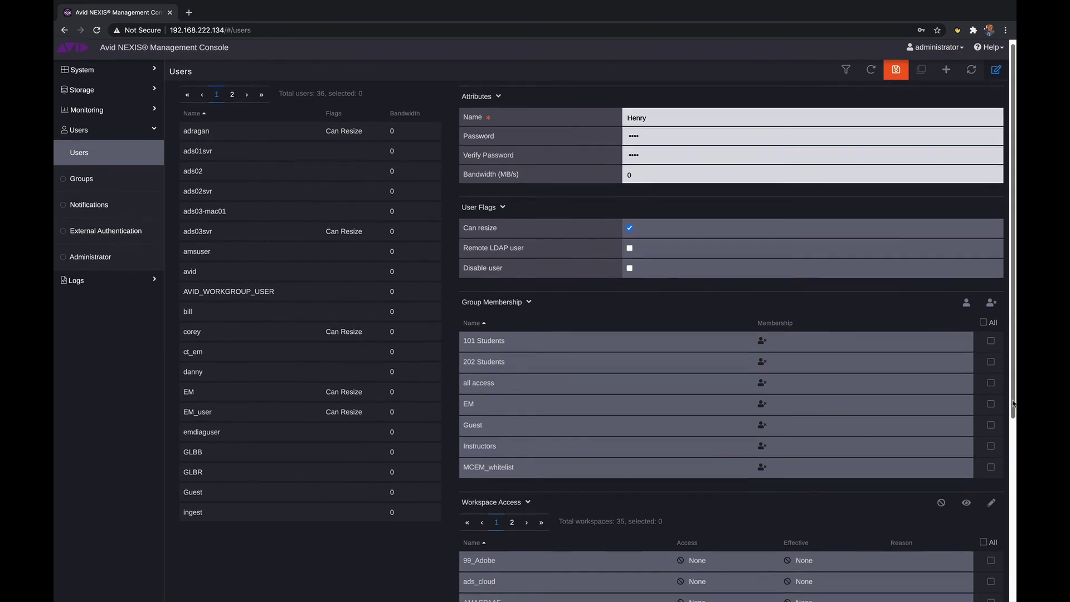
scroll(1013, 406, down, 5)
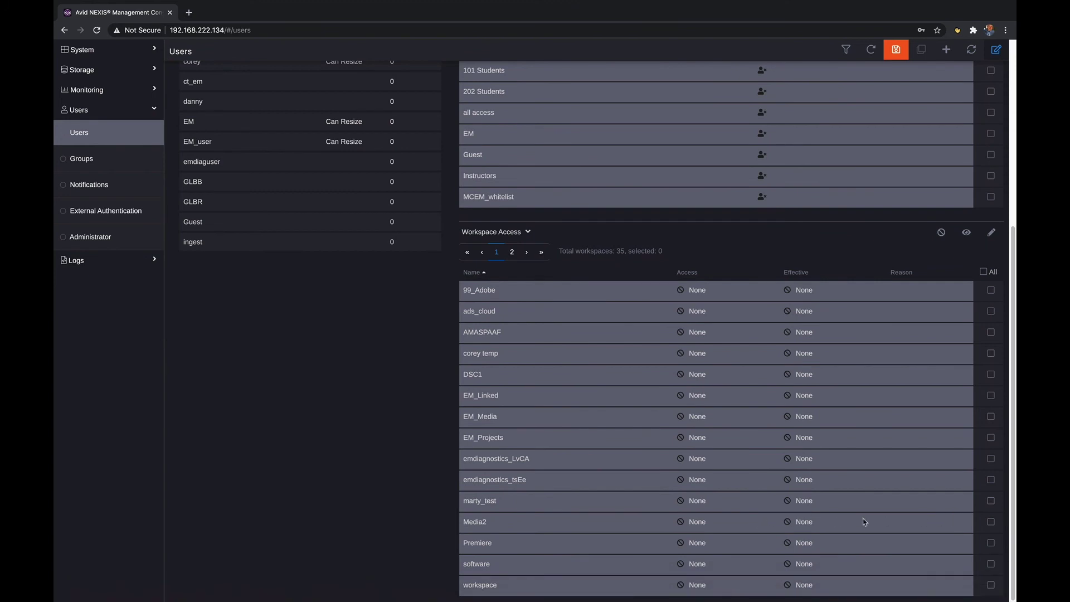
click(950, 524)
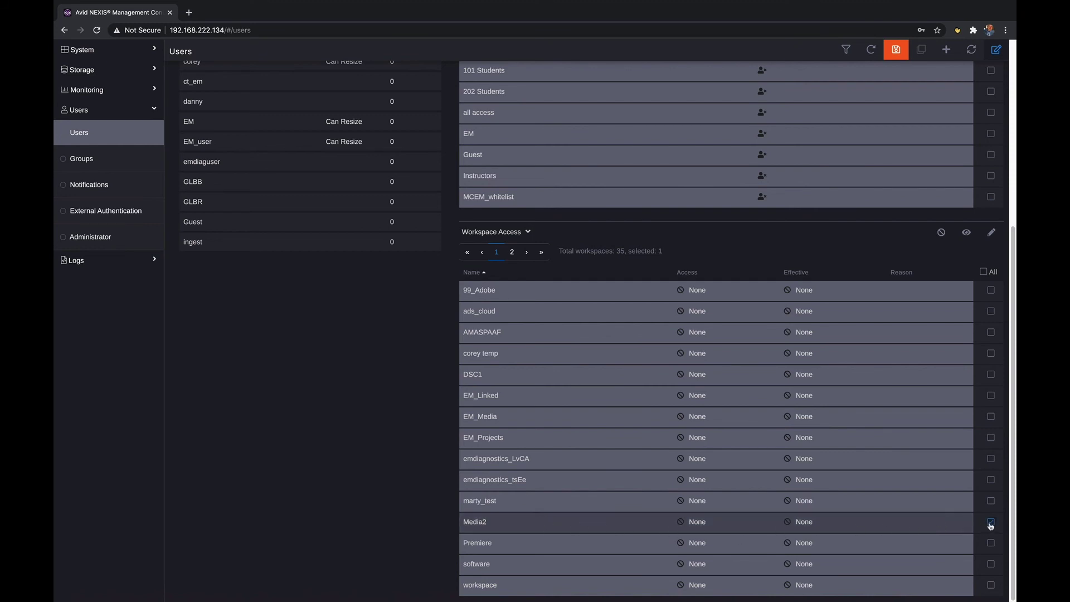
click(990, 439)
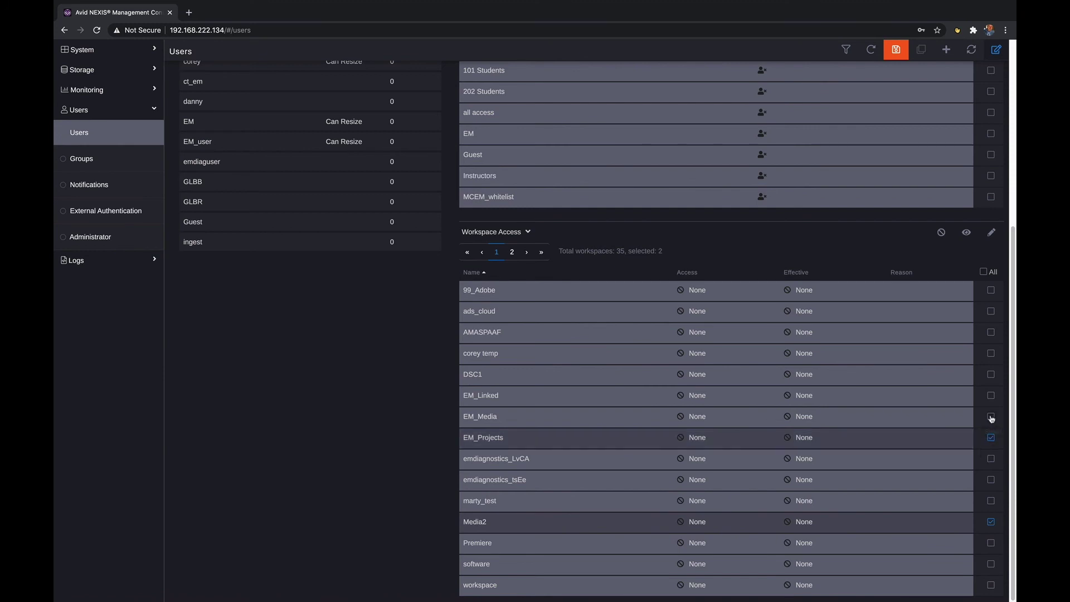
click(991, 417)
click(990, 396)
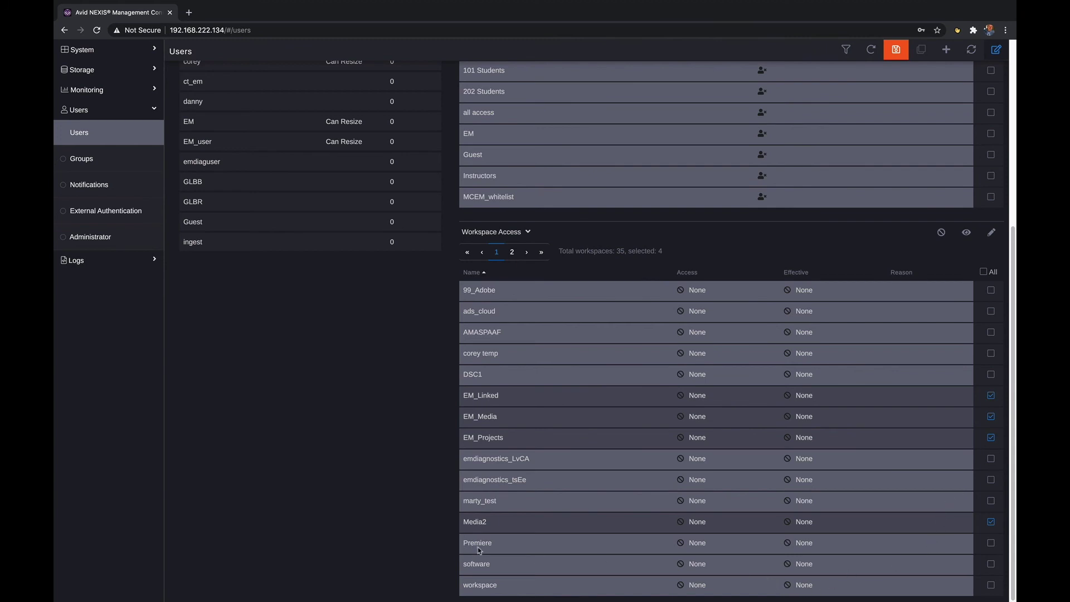
click(991, 544)
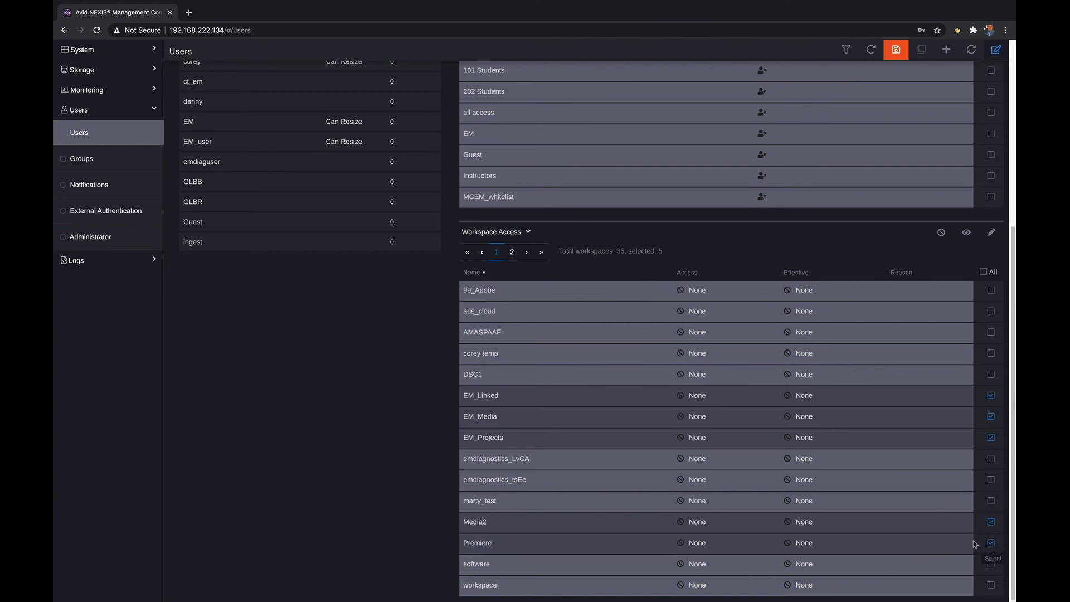
Step: Grant Read/Write access to the five selected workspaces and save the user
click(991, 232)
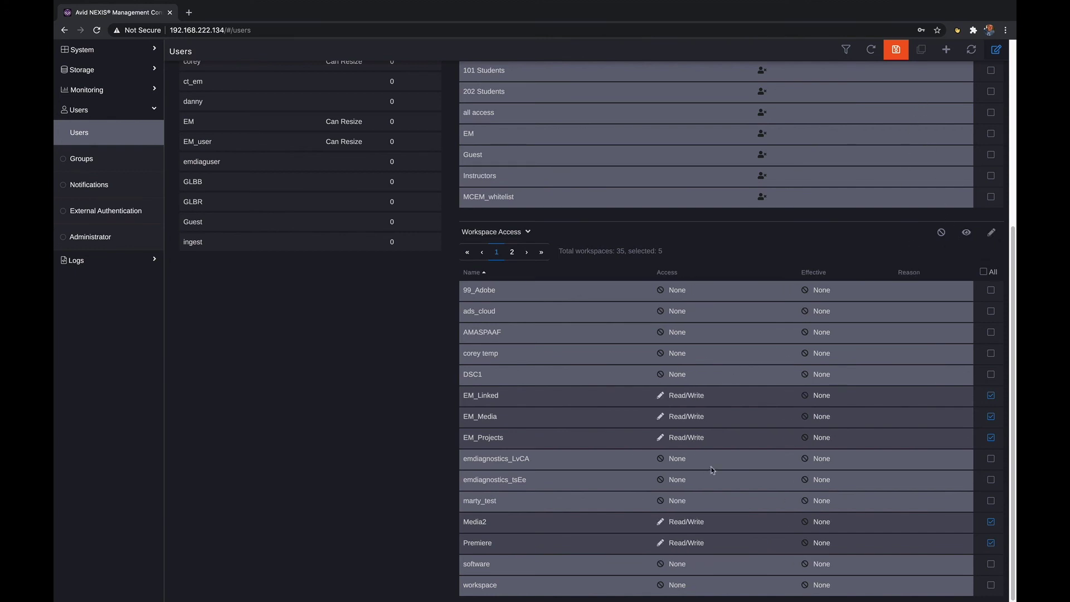
click(902, 52)
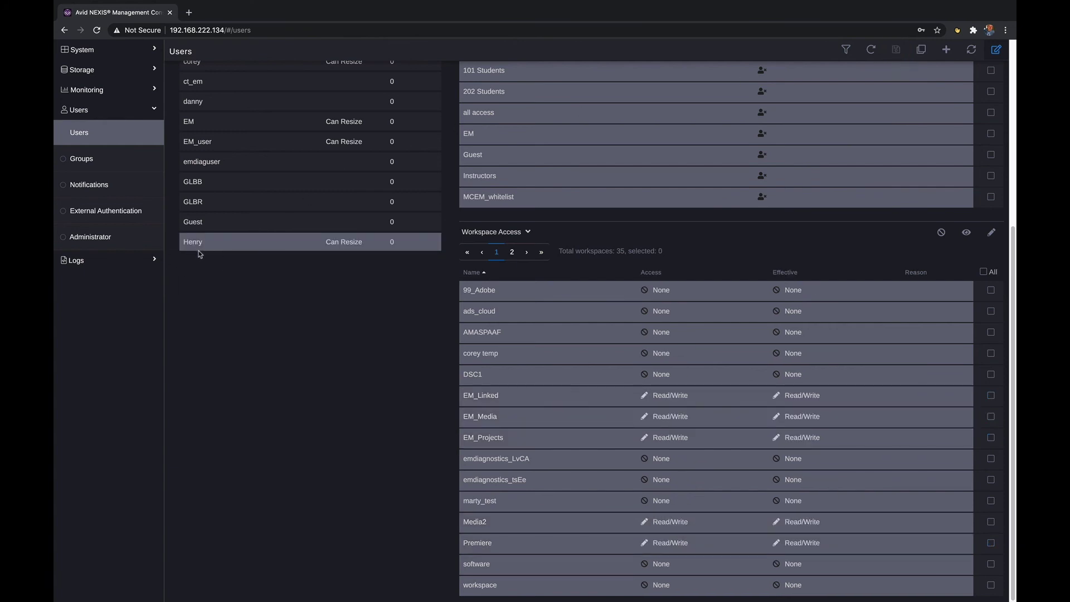
scroll(820, 184, up, 5)
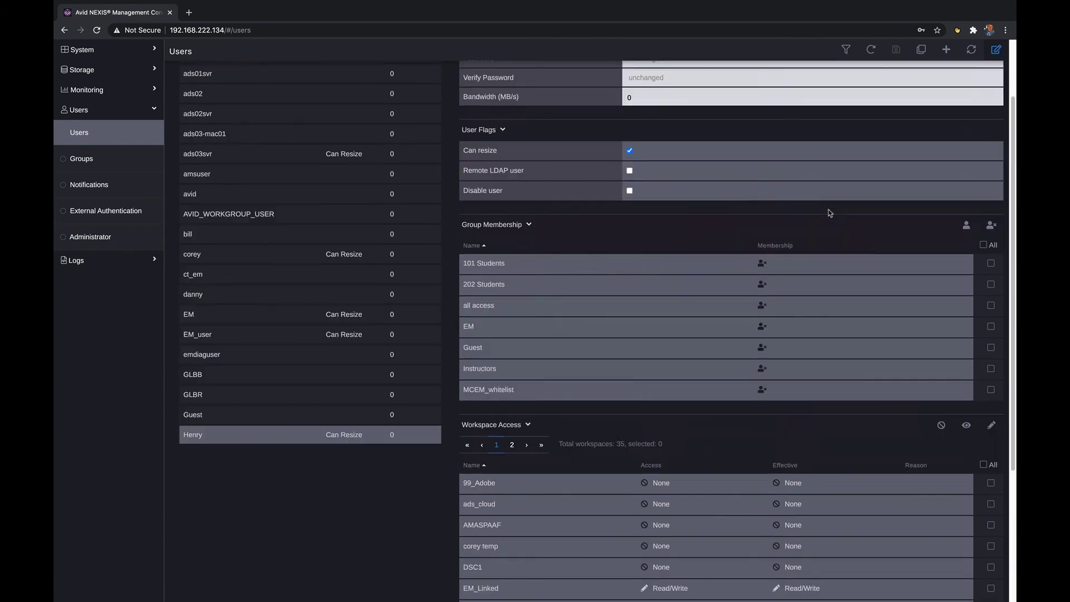
Step: Log out of the administrator session and sign in with the new user's name and password
click(929, 53)
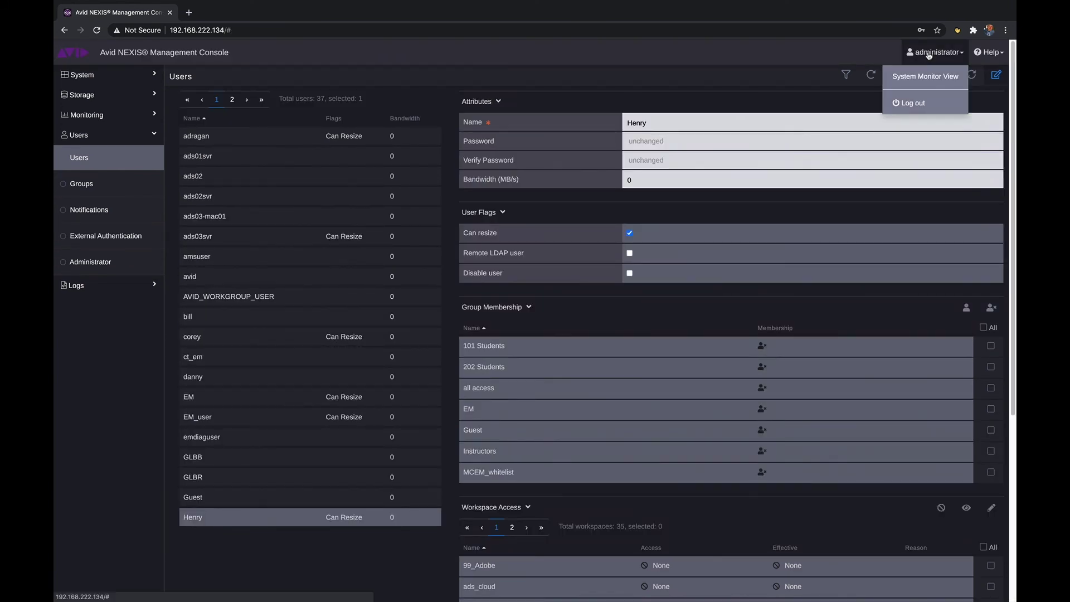
click(921, 103)
click(508, 135)
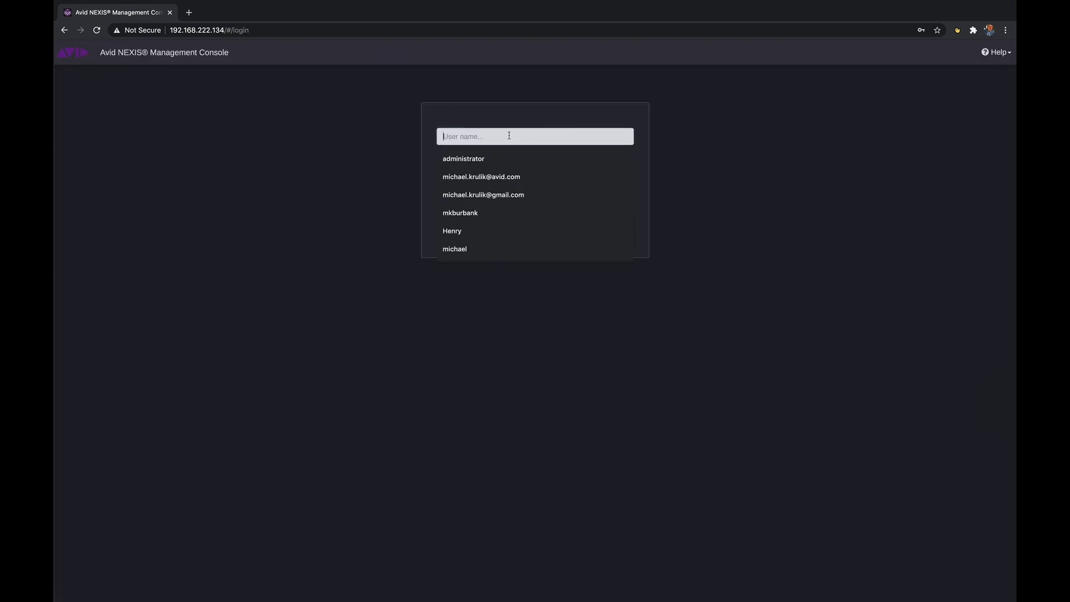
text(H)
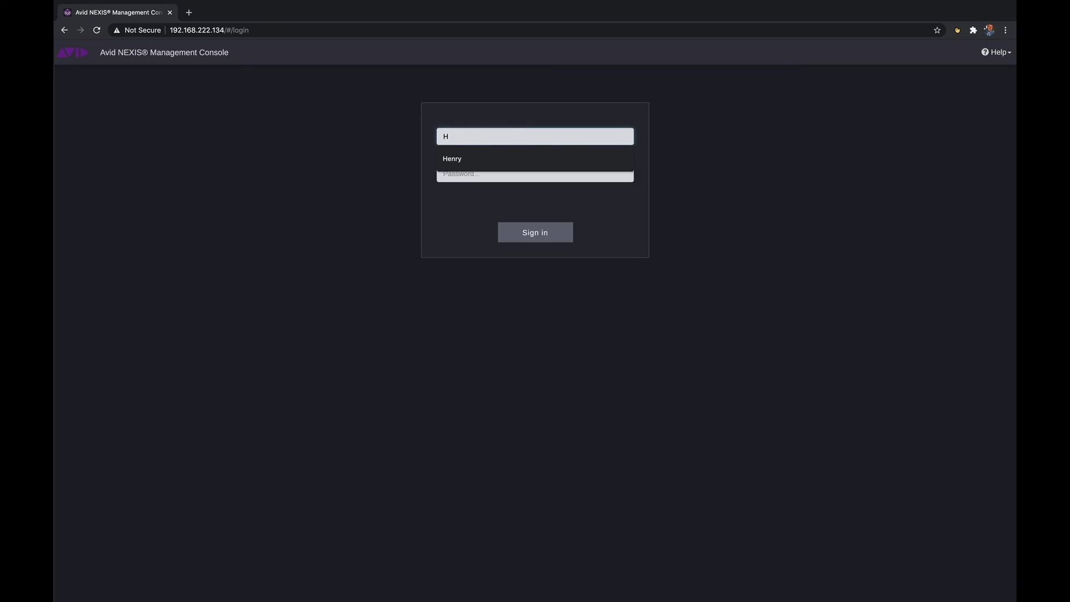
text(enry)
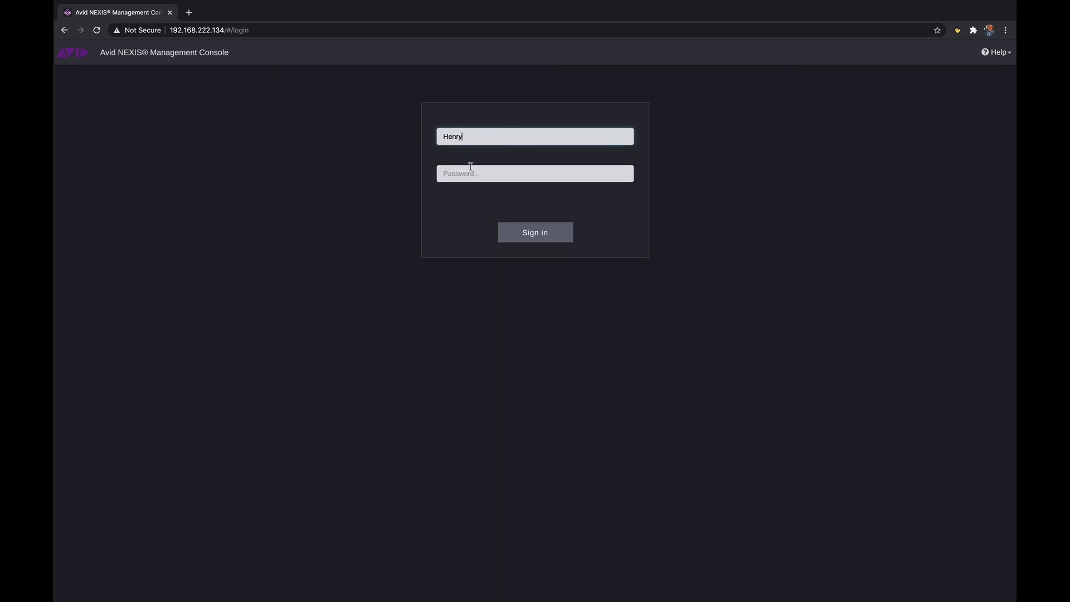
click(470, 170)
text(•)
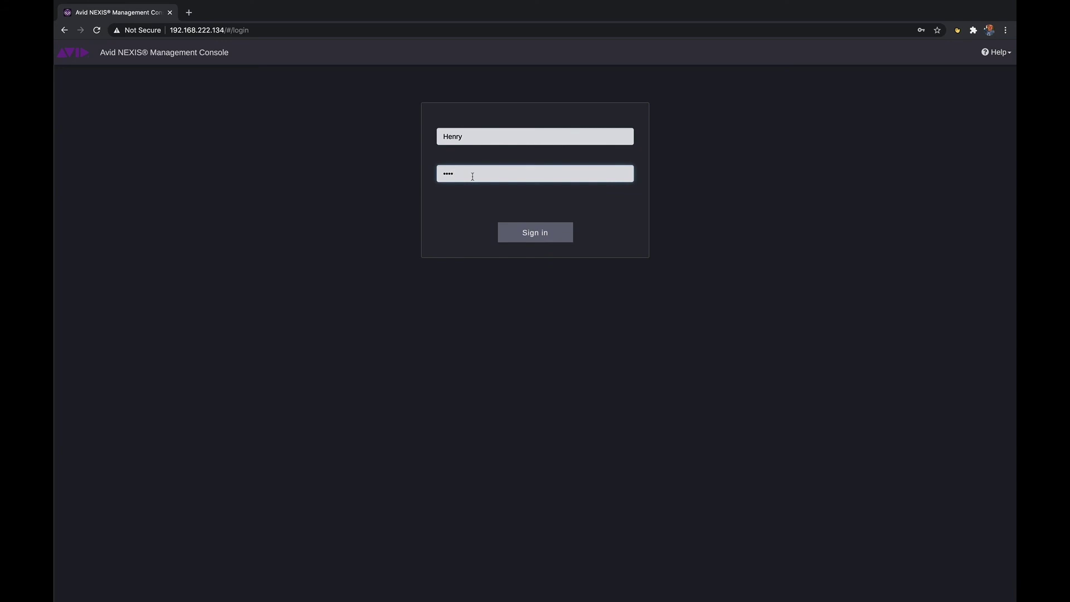
text(•••)
click(529, 233)
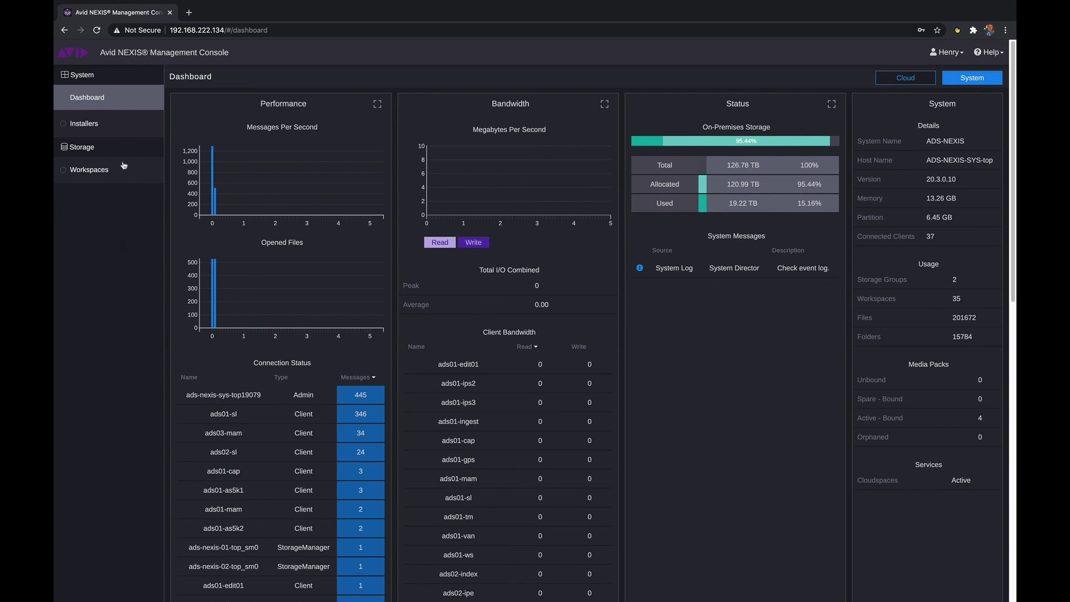
Step: Check Installers, then list the user's five workspaces and open Media2's settings
click(95, 124)
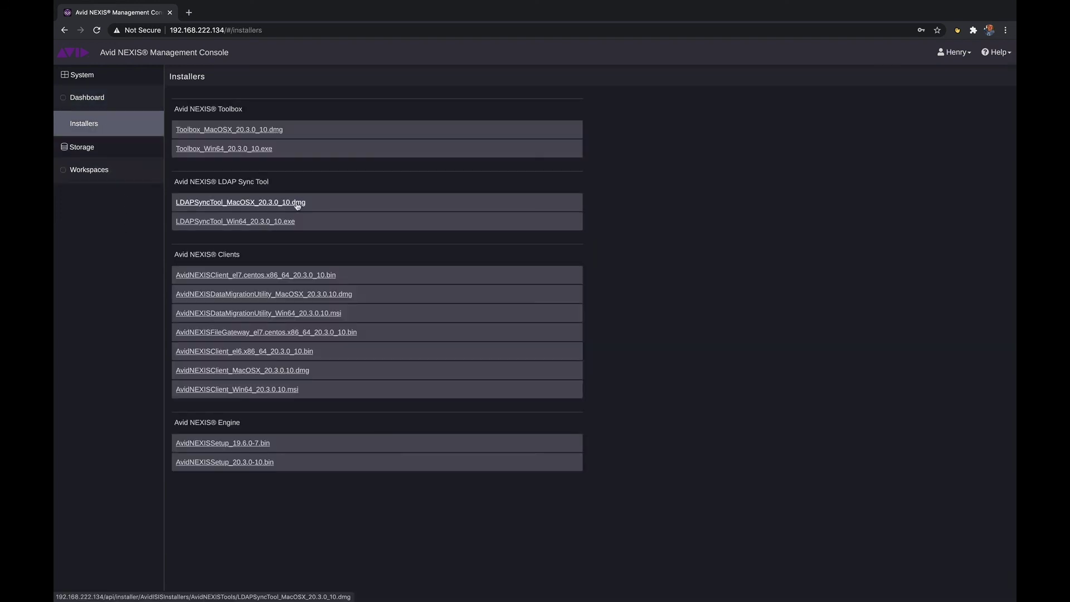
click(127, 176)
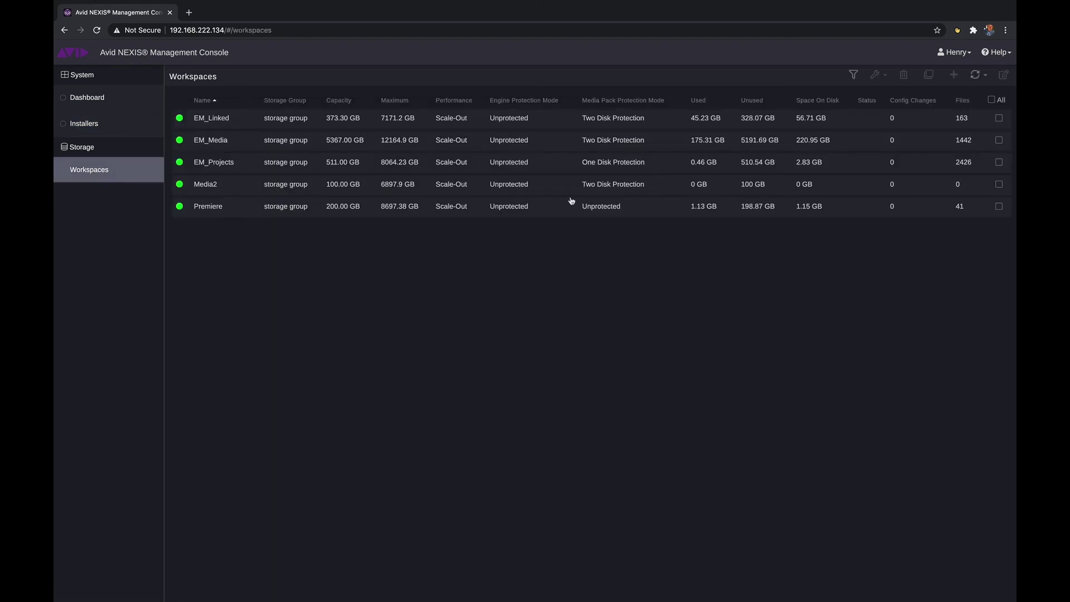
double_click(220, 189)
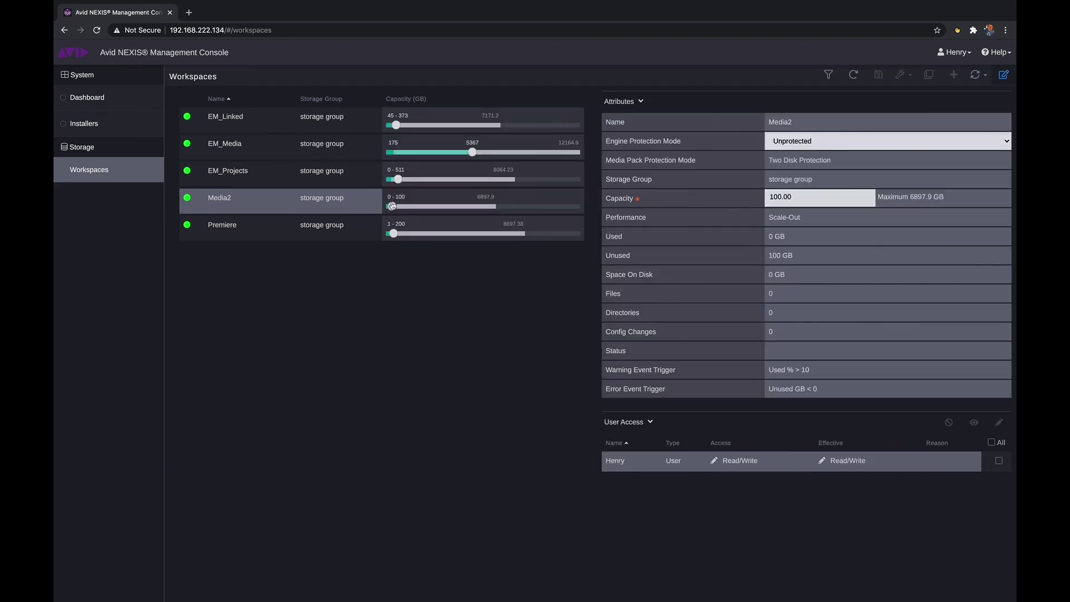
Step: Raise Media2's capacity to 1555 GB and bring up the user menu
drag(391, 207, 417, 207)
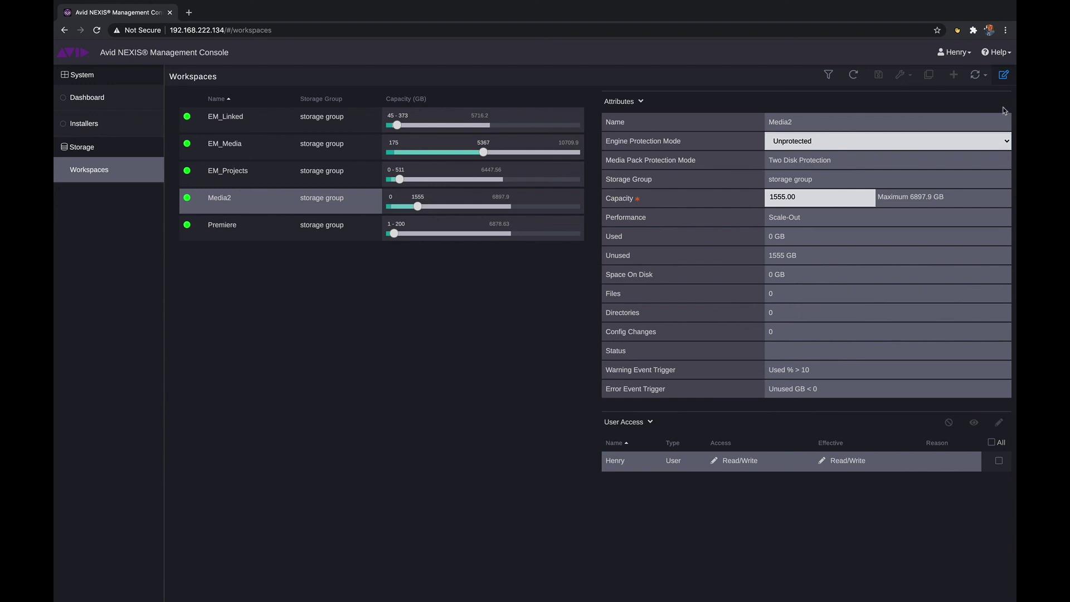
click(954, 53)
Step: Sign out the new user and sign back in with the saved administrator user name and password
click(947, 82)
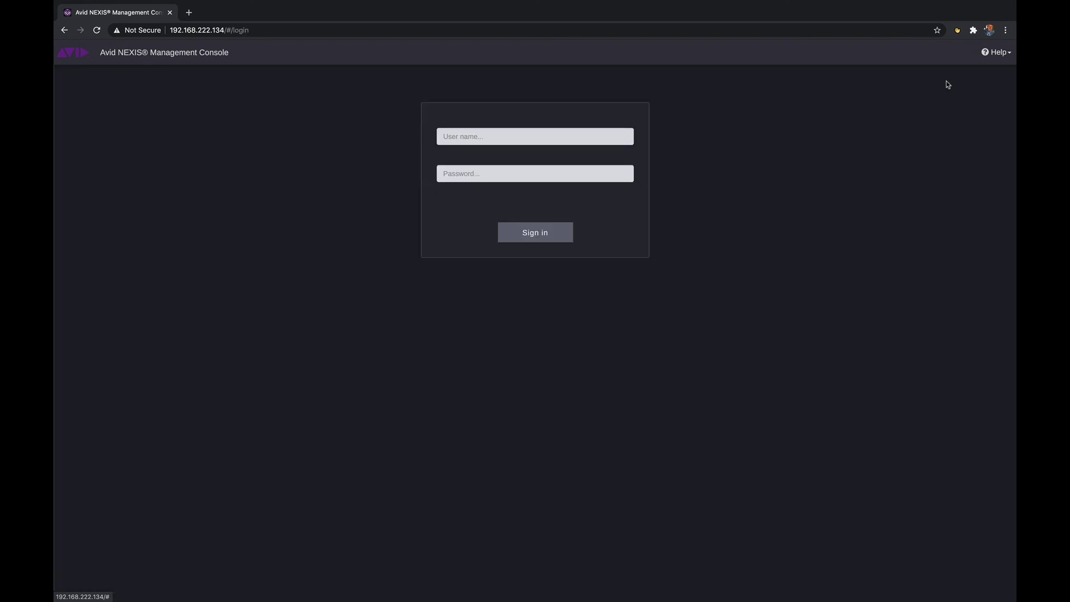
click(568, 138)
click(509, 159)
click(500, 172)
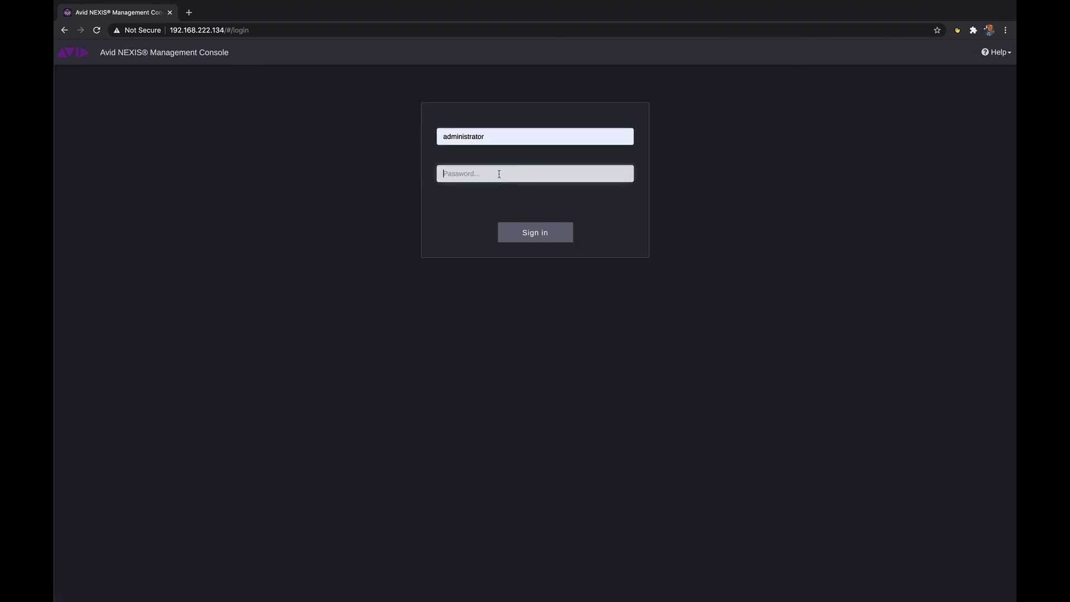
text(••••••••)
click(527, 234)
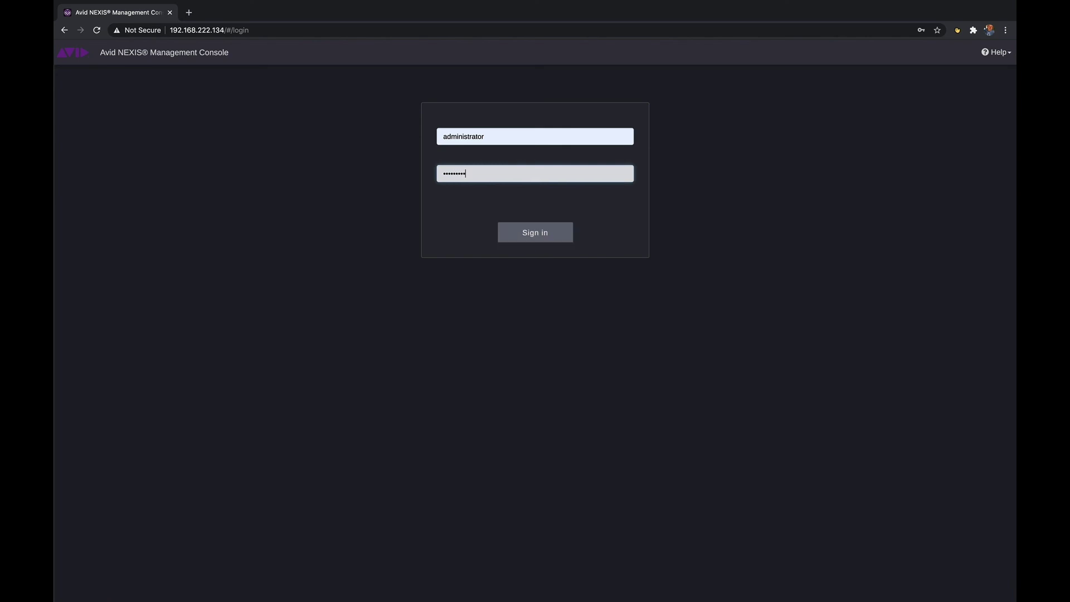